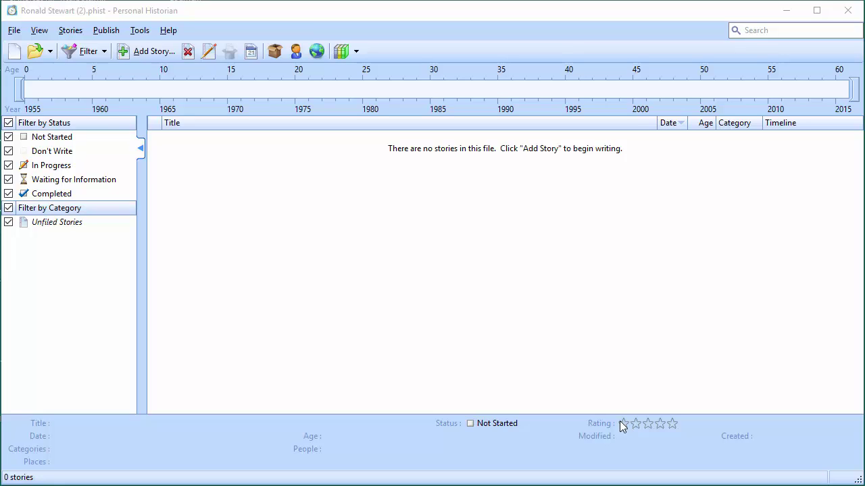
- Add a new story titled 'My First Date' and put the cursor in its Composer
{"action": "left_click", "coordinate": [144, 53]}
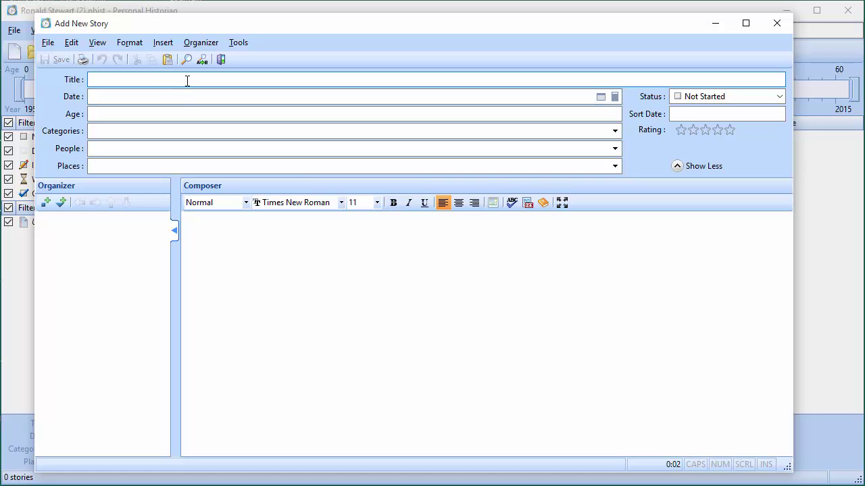
{"action": "type", "text": "My First "}
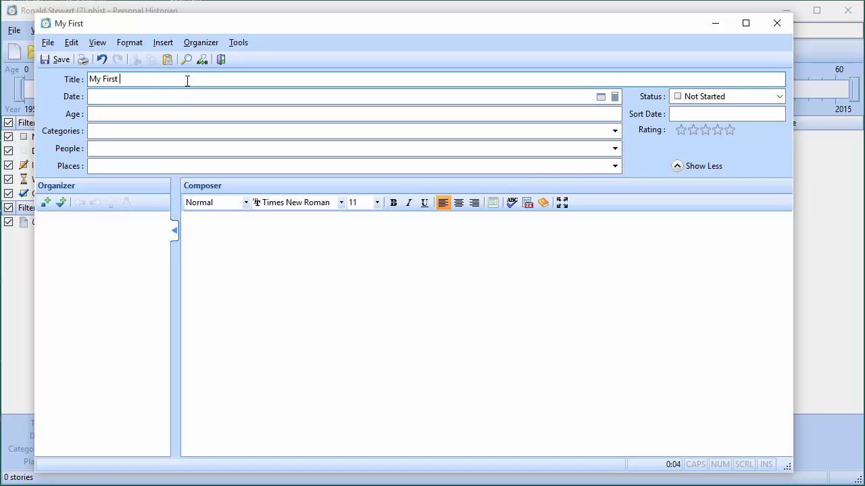
{"action": "type", "text": "Date"}
{"action": "left_click", "coordinate": [232, 270]}
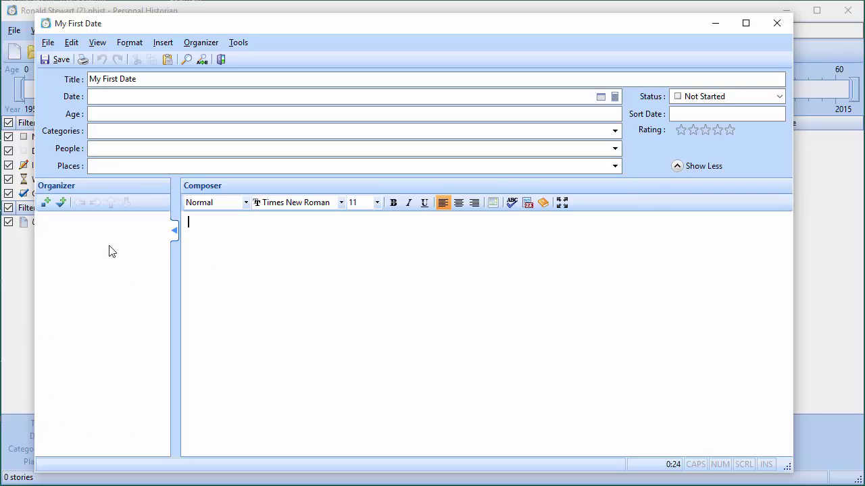
- Add the girl's first name as the first Organizer item, followed by 'Cute'
{"action": "left_click", "coordinate": [73, 224]}
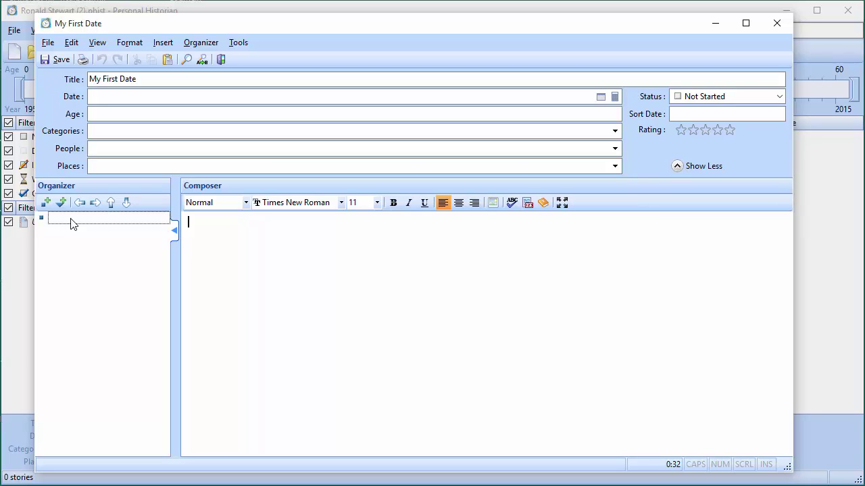
{"action": "type", "text": "Barbara"}
{"action": "key", "text": "Return"}
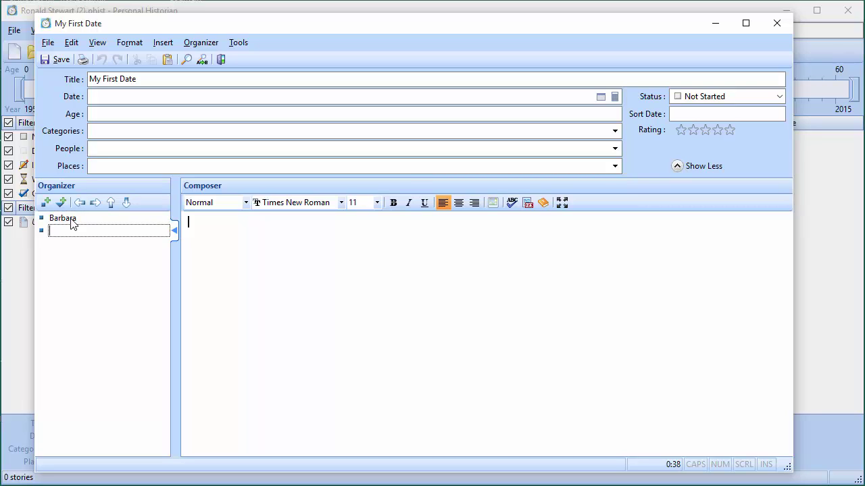
{"action": "type", "text": "Cute"}
- Add items 'Redhead', 'Sat in front of me in history', 'Tugged on her hair', 'Last month of the school year'
{"action": "key", "text": "Return"}
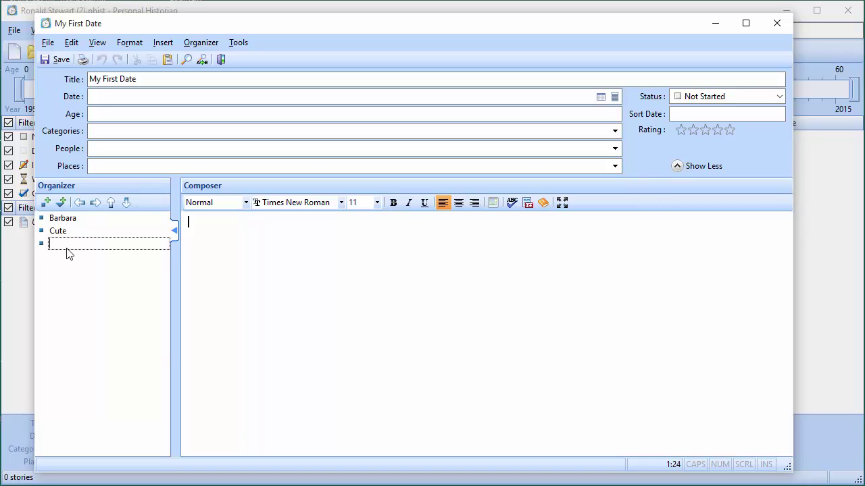
{"action": "type", "text": "Redhead"}
{"action": "key", "text": "Return"}
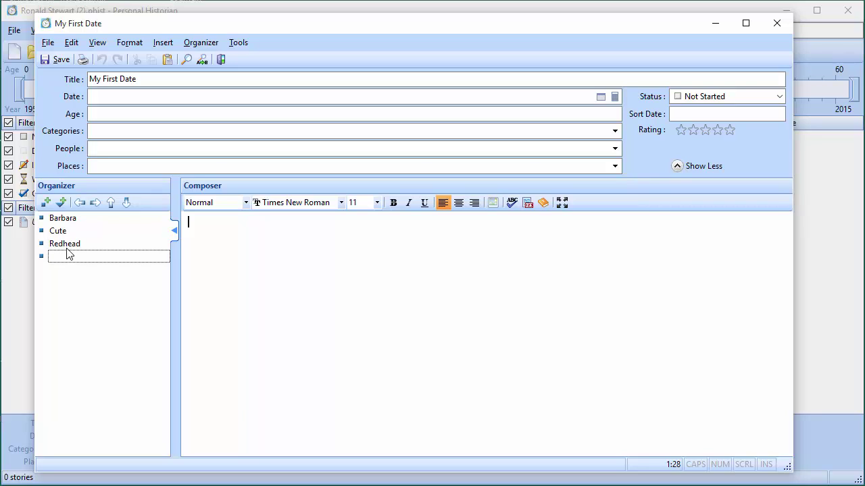
{"action": "type", "text": "Sat in front"}
{"action": "key", "text": "BackSpace"}
{"action": "key", "text": "BackSpace"}
{"action": "key", "text": "BackSpace"}
{"action": "key", "text": "BackSpace"}
{"action": "key", "text": "BackSpace"}
{"action": "type", "text": "ront of me in history"}
{"action": "key", "text": "Return"}
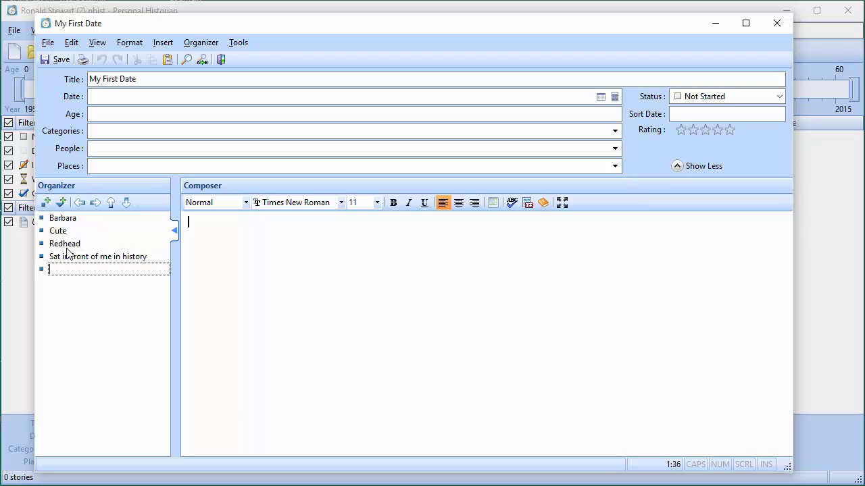
{"action": "type", "text": "Tugged on her hair"}
{"action": "key", "text": "Return"}
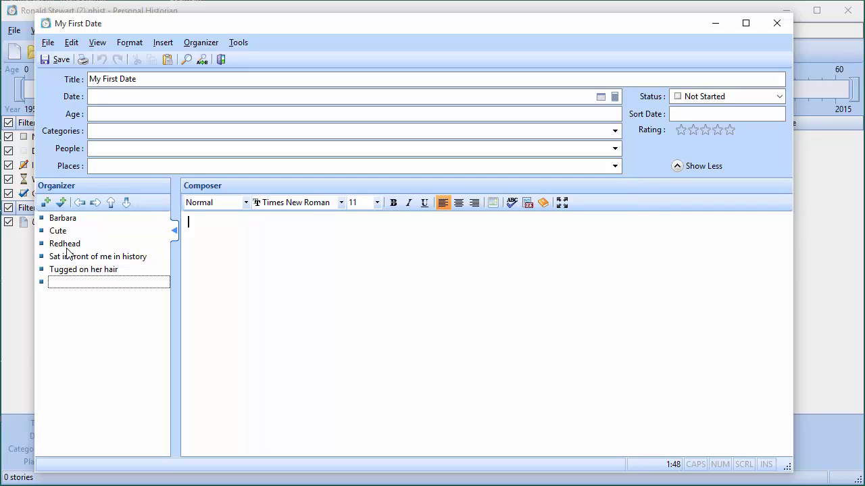
{"action": "type", "text": "Last month of the school"}
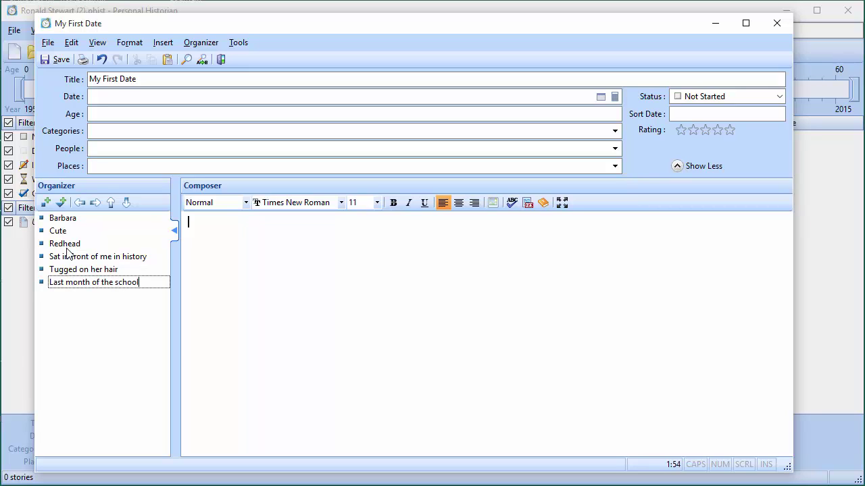
{"action": "type", "text": " year"}
{"action": "key", "text": "Return"}
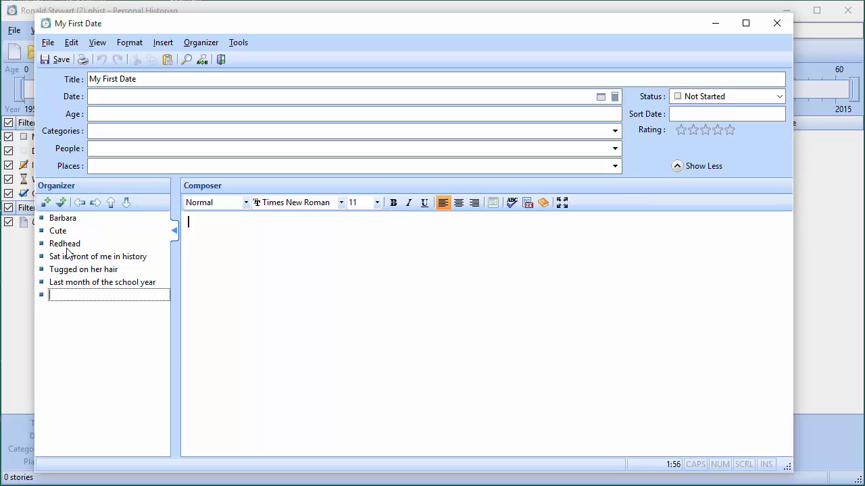
- Add 'Said Yes', 'I was surprised', 'Drove to her house', the honking items, and 'Her dad came out'
{"action": "type", "text": "Said Yes"}
{"action": "key", "text": "Return"}
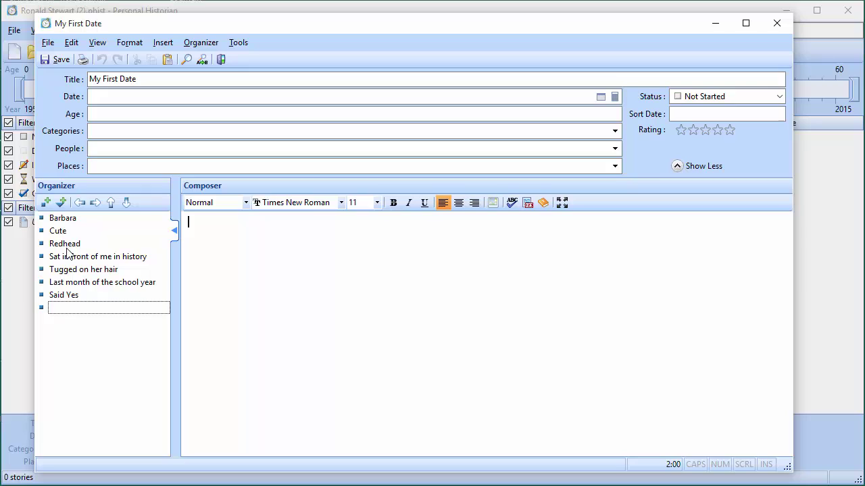
{"action": "type", "text": "I was surprised"}
{"action": "key", "text": "Return"}
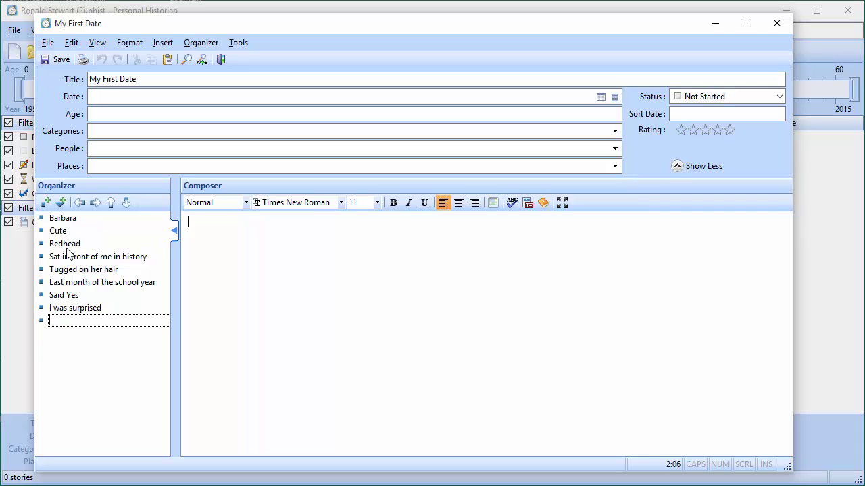
{"action": "type", "text": "Drove to her house"}
{"action": "key", "text": "Return"}
{"action": "type", "text": "Hone"}
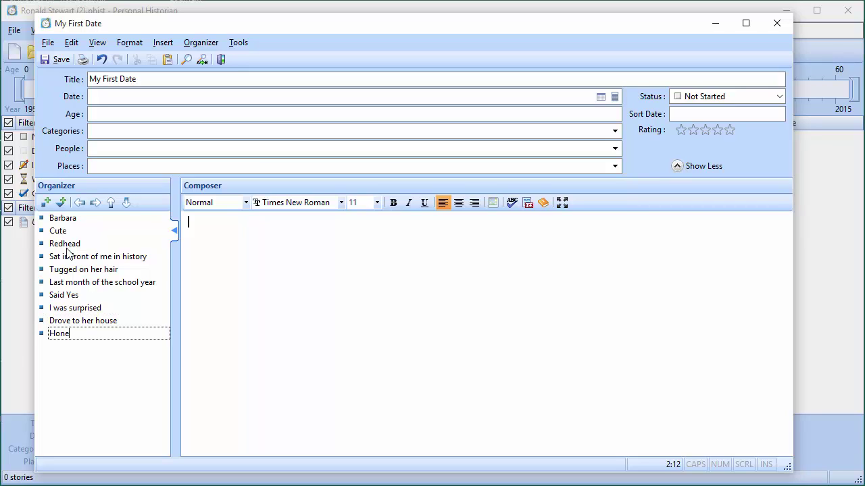
{"action": "key", "text": "BackSpace"}
{"action": "type", "text": "ked for her to come out"}
{"action": "key", "text": "Return"}
{"action": "type", "text": "She"}
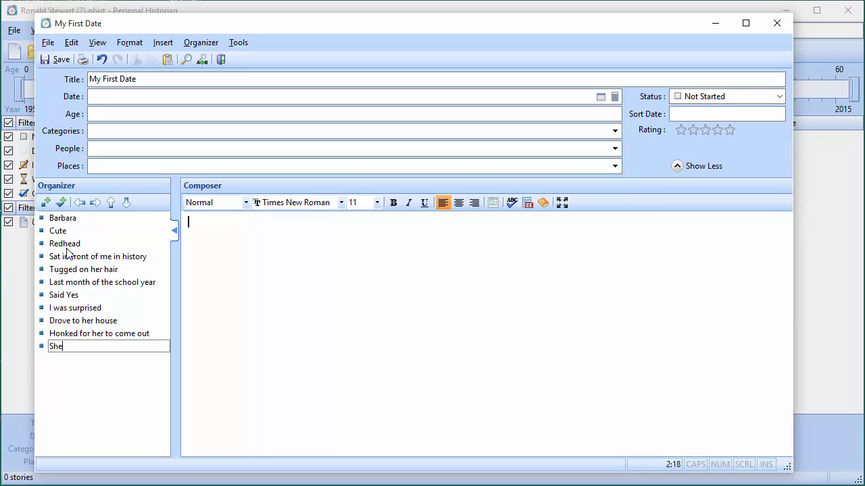
{"action": "type", "text": " didn't come out"}
{"action": "key", "text": "Return"}
{"action": "type", "text": "I honked some more"}
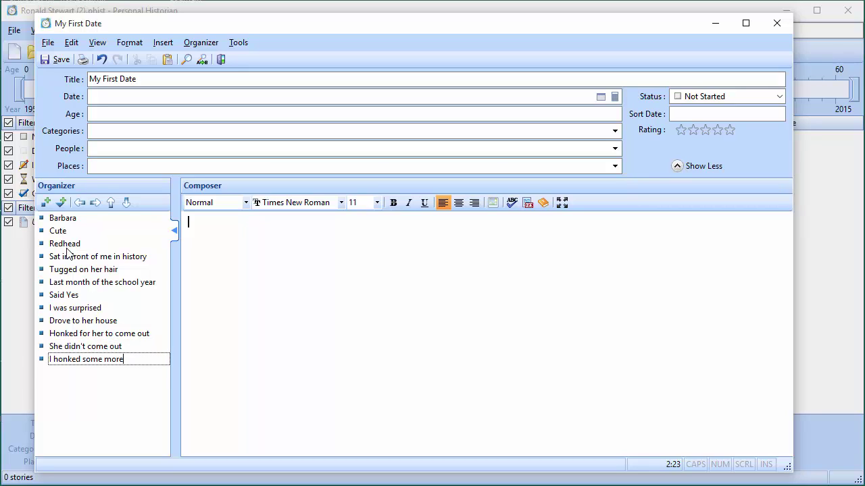
{"action": "key", "text": "Return"}
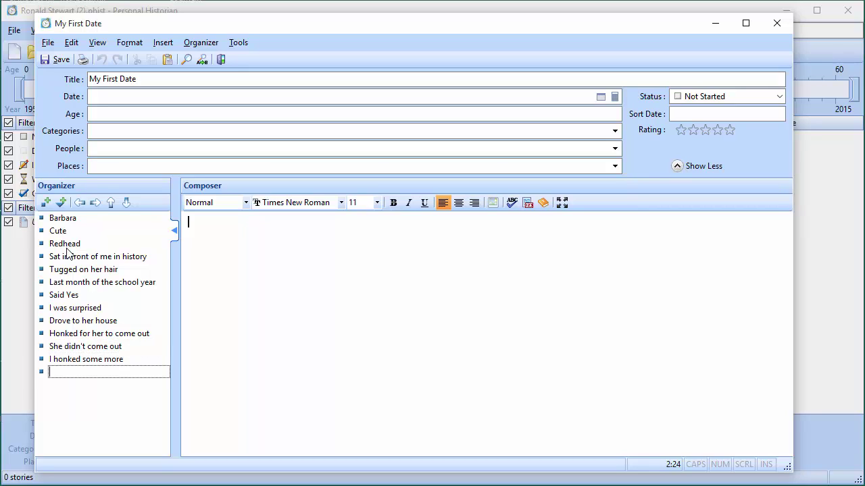
{"action": "type", "text": "Her dad came out"}
- Add 'He was big', 'He looked mean', 'Drill Sargeant', the dad's honking warning, and 'I told him I was just testing the horn'
{"action": "key", "text": "Return"}
{"action": "type", "text": "He w"}
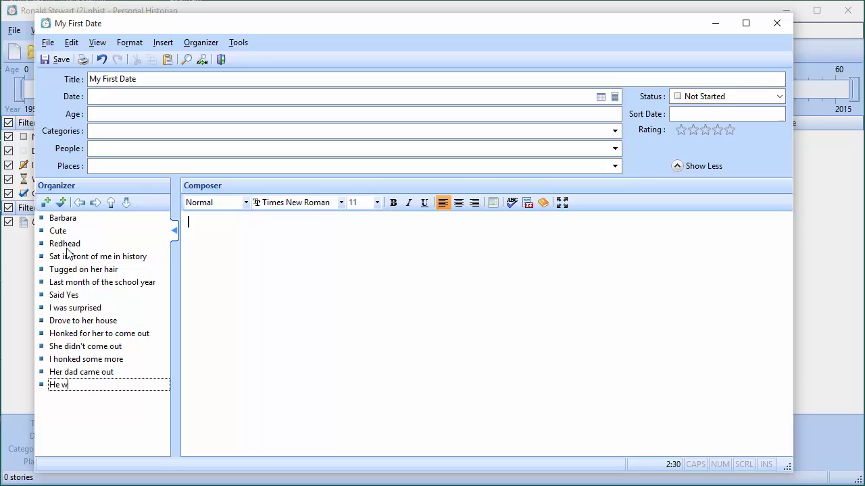
{"action": "type", "text": "as big"}
{"action": "key", "text": "Return"}
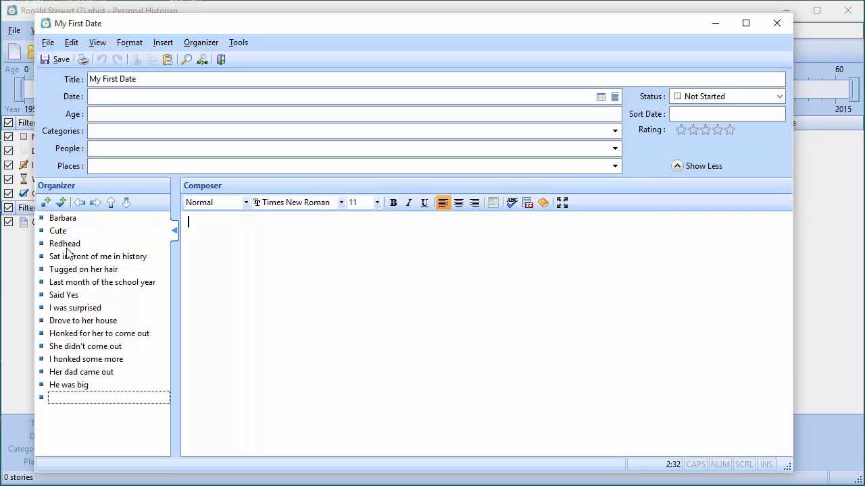
{"action": "type", "text": "He looked mean"}
{"action": "key", "text": "Return"}
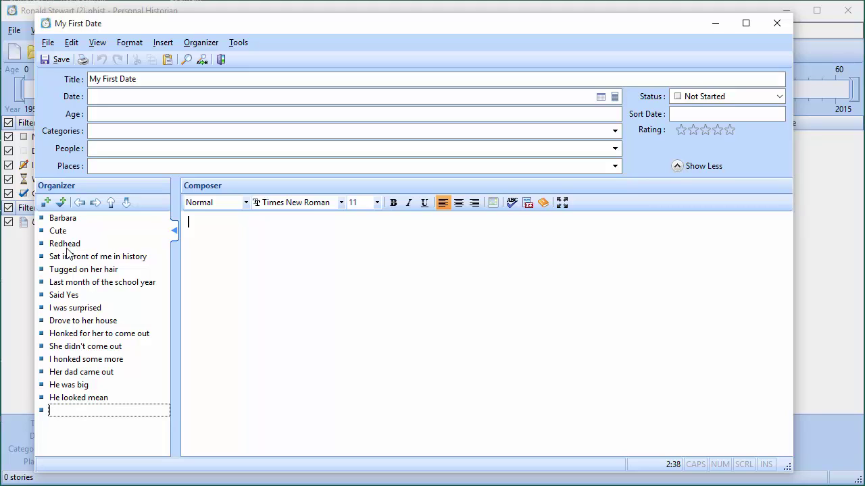
{"action": "type", "text": "Drill Sargeant"}
{"action": "key", "text": "Return"}
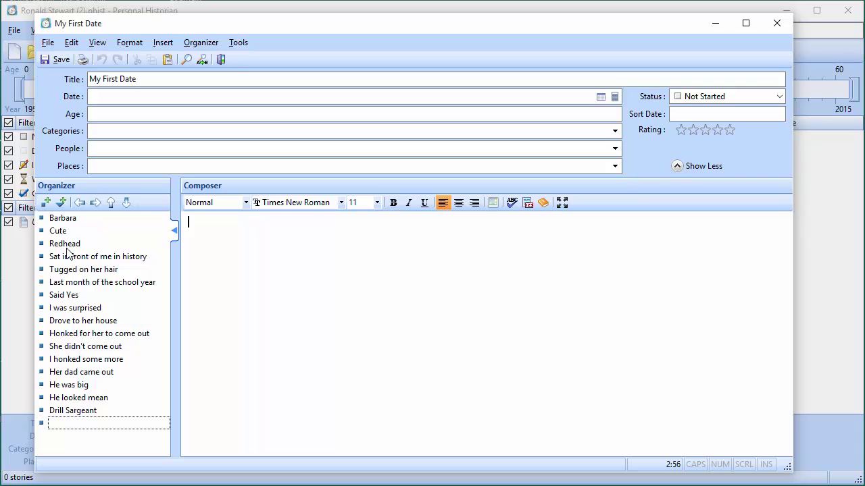
{"action": "type", "text": "told me I better not have "}
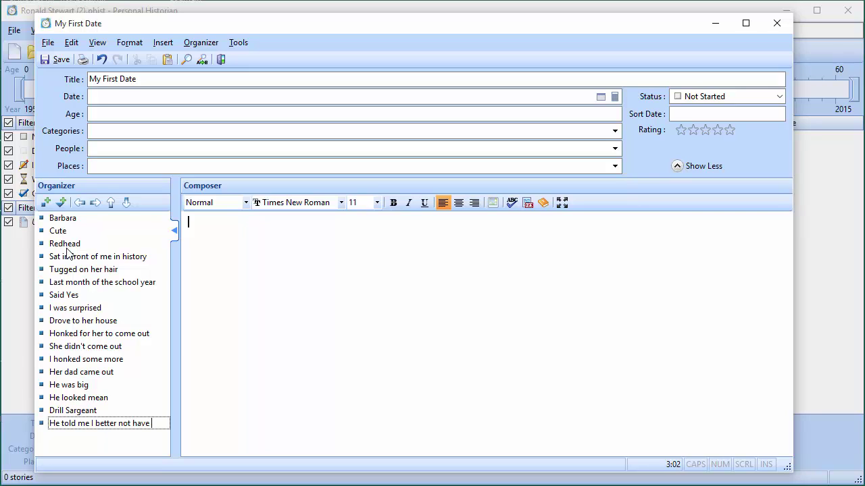
{"action": "type", "text": "been"}
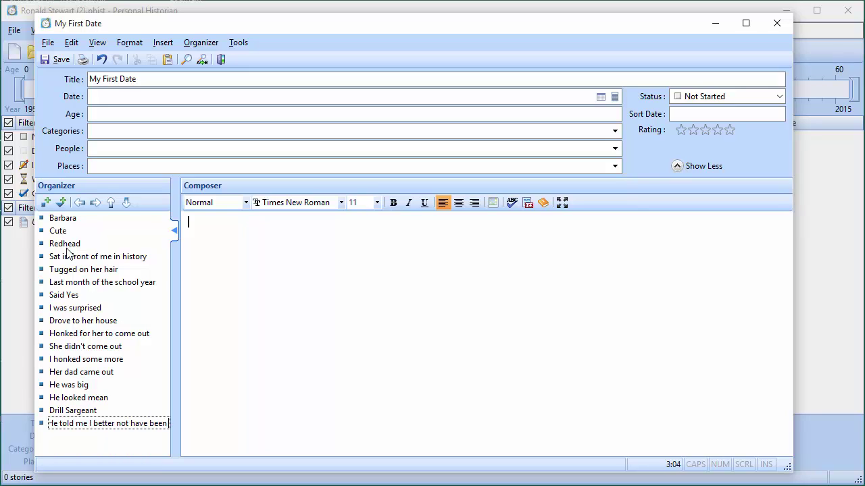
{"action": "type", "text": " honking fo"}
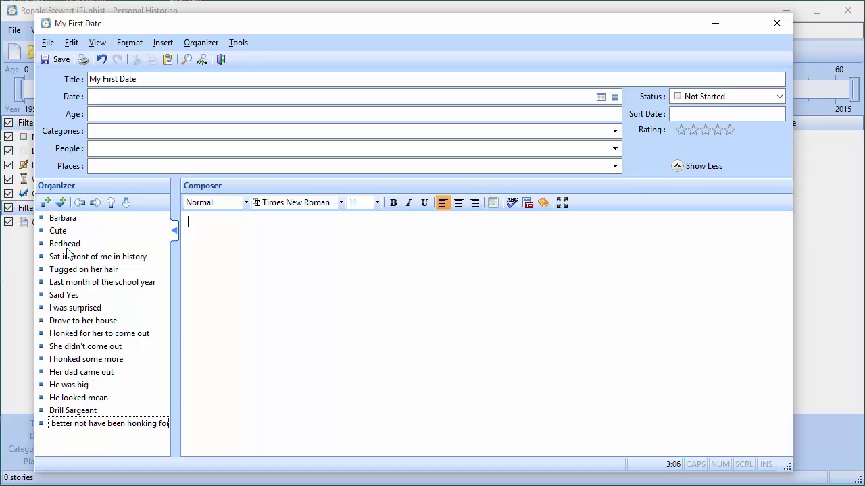
{"action": "type", "text": "r his daug"}
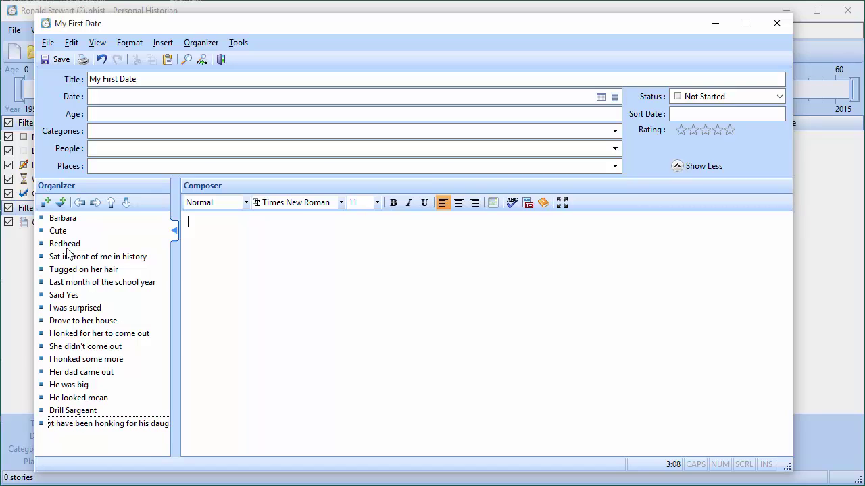
{"action": "type", "text": "hter to come out"}
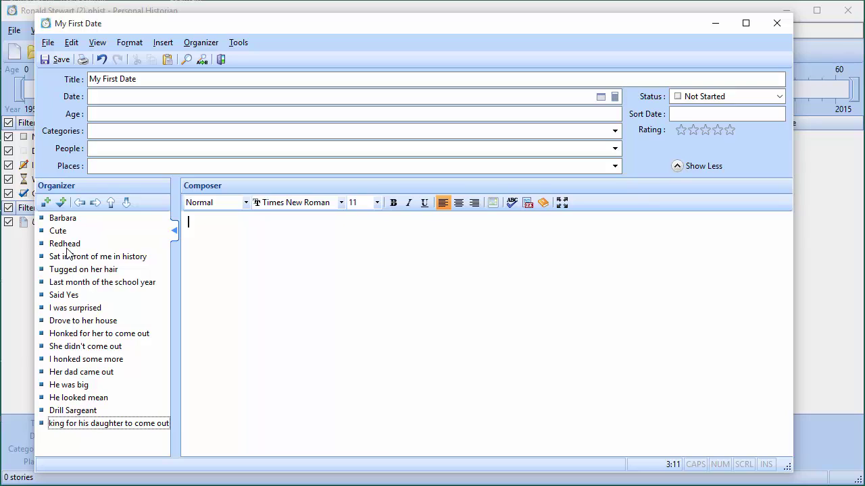
{"action": "key", "text": "Return"}
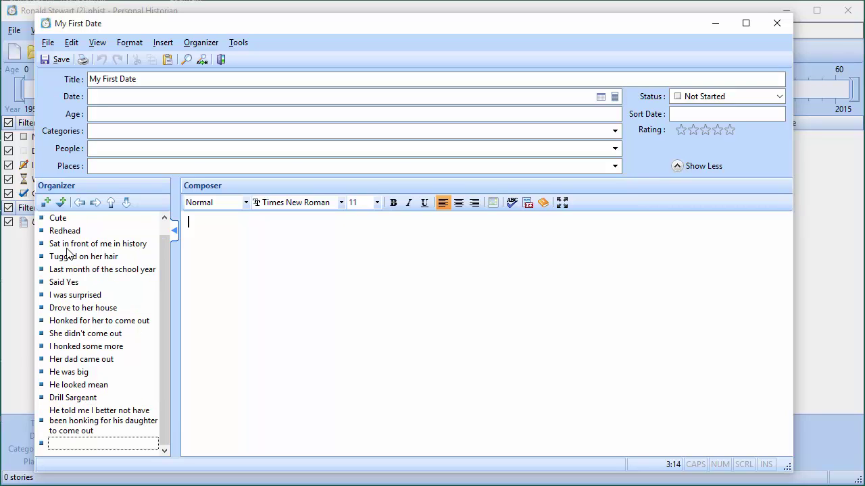
{"action": "type", "text": "I told h"}
{"action": "type", "text": "im I was just te"}
{"action": "type", "text": "sting the horn"}
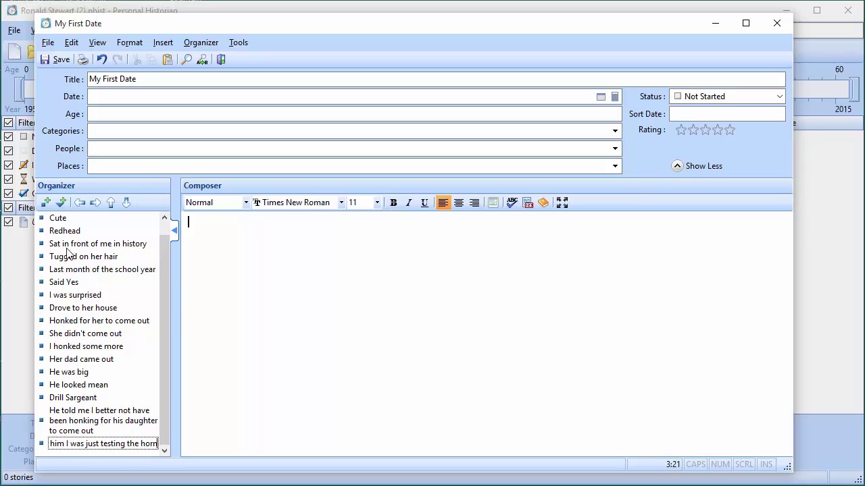
- Add 'Walked to the door', 'Walked her to the car', 'Opened the car door for her', 'We went to McDonalds'
{"action": "key", "text": "Return"}
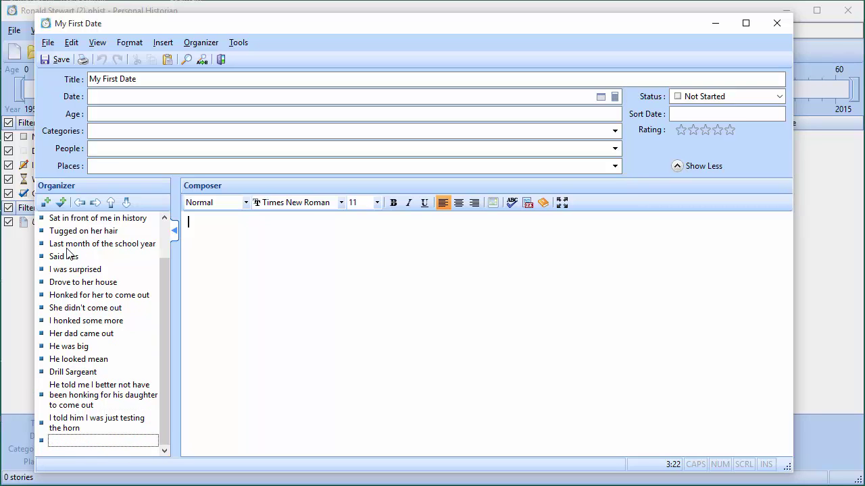
{"action": "type", "text": "Walked to the door"}
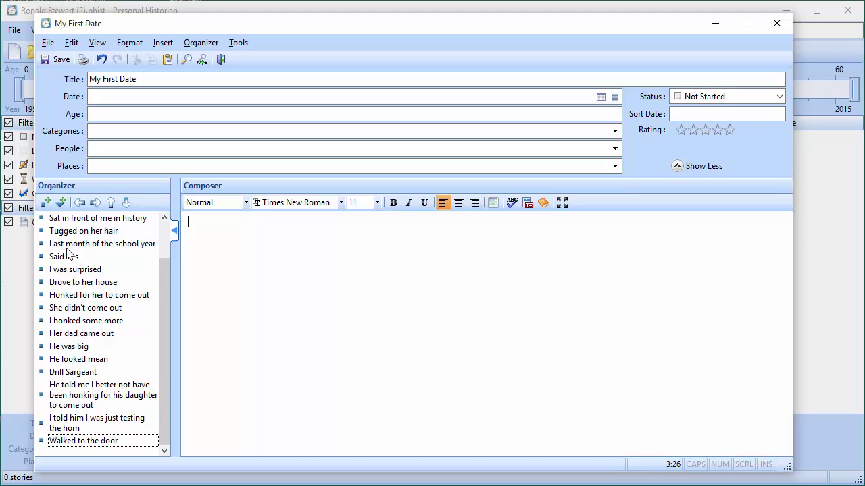
{"action": "key", "text": "Return"}
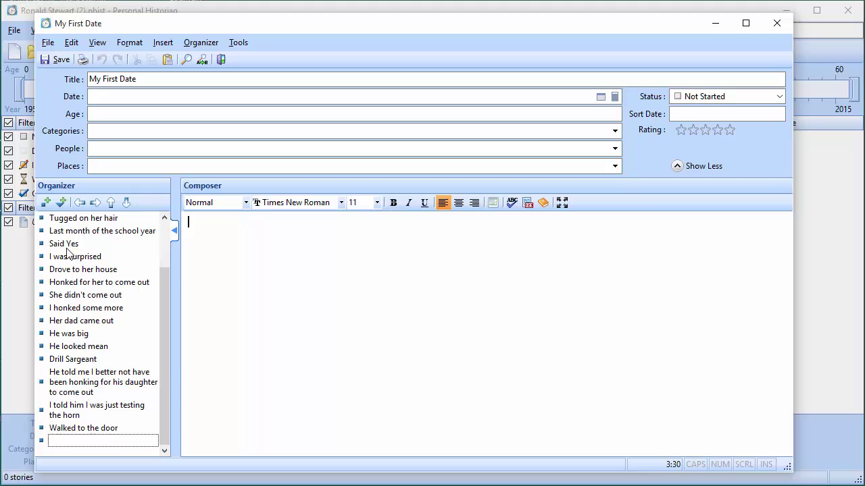
{"action": "type", "text": "Walked her to the car"}
{"action": "key", "text": "Return"}
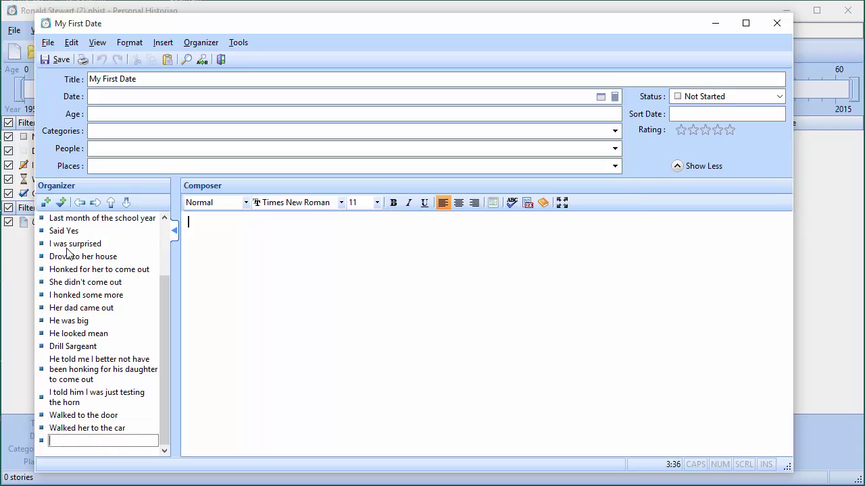
{"action": "type", "text": "Opened the car doo"}
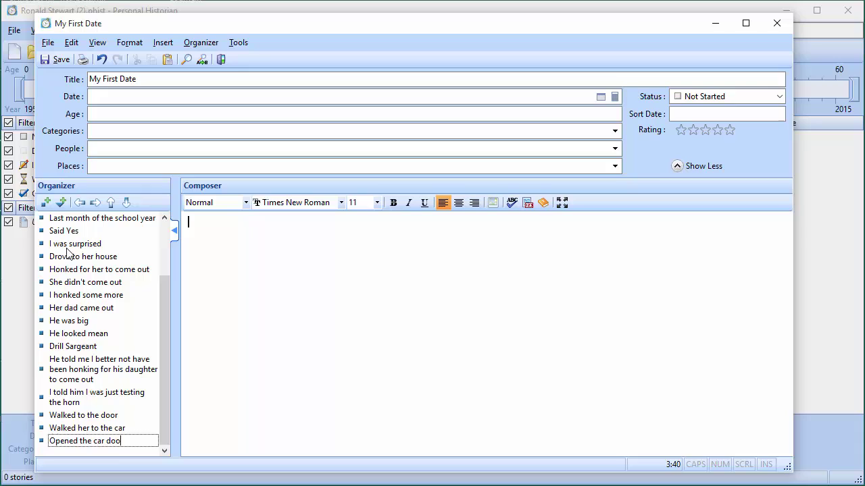
{"action": "type", "text": "r for her"}
{"action": "key", "text": "Return"}
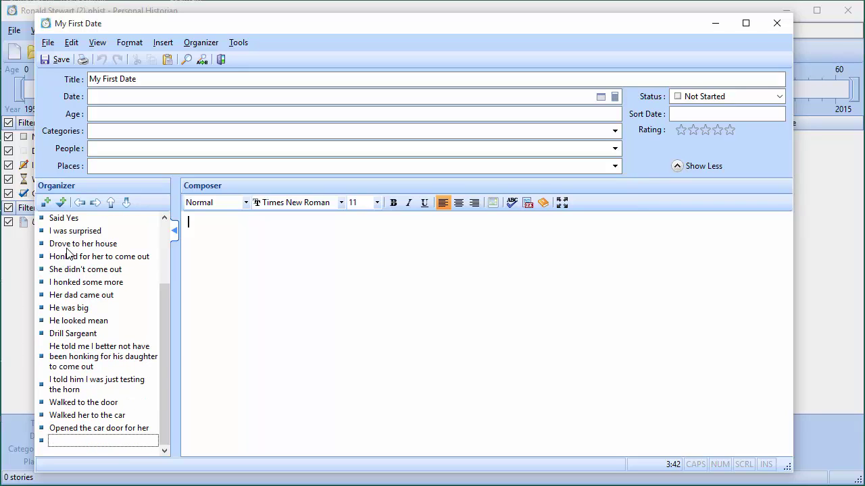
{"action": "type", "text": "We went to McDonalds"}
{"action": "key", "text": "Return"}
- Add 'I forgot my wallet', 'She had to pay', 'Date was a disaster', 'We still remained friends', then scroll to top
{"action": "type", "text": "I"}
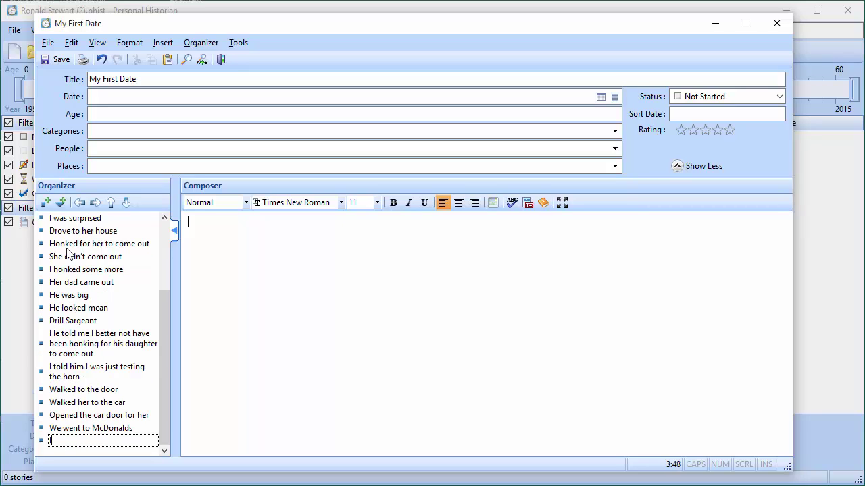
{"action": "type", "text": " forgot my wallt"}
{"action": "key", "text": "BackSpace"}
{"action": "type", "text": "et"}
{"action": "key", "text": "Return"}
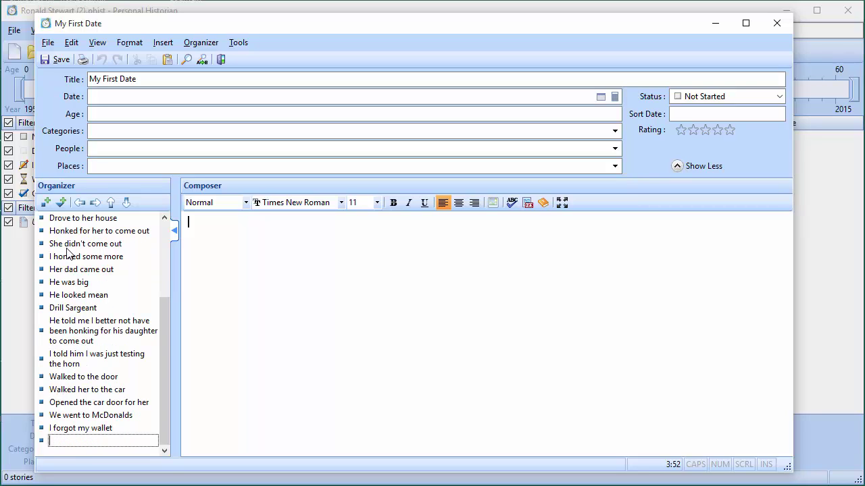
{"action": "type", "text": "She had to pay"}
{"action": "key", "text": "Return"}
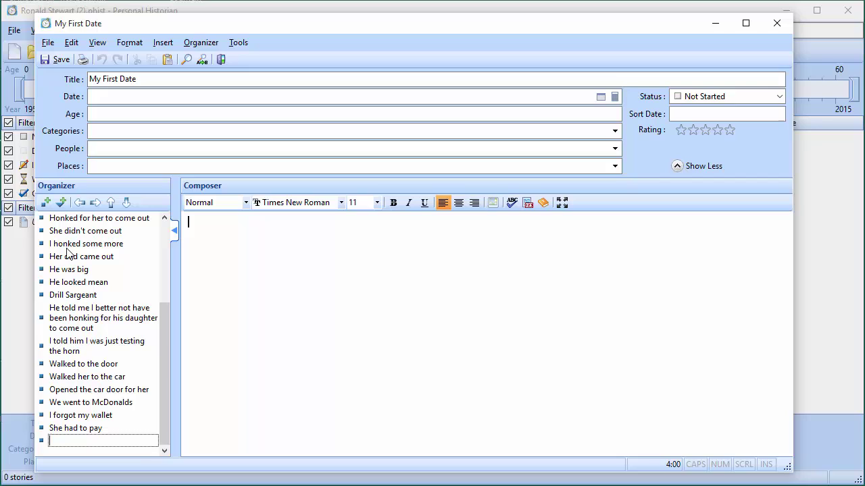
{"action": "type", "text": "Date was a disaster"}
{"action": "key", "text": "Return"}
{"action": "type", "text": "We "}
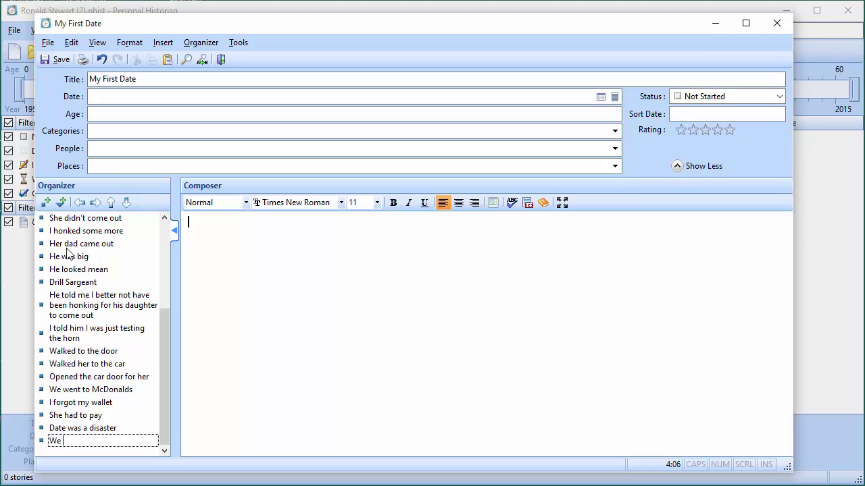
{"action": "type", "text": "still remained friends"}
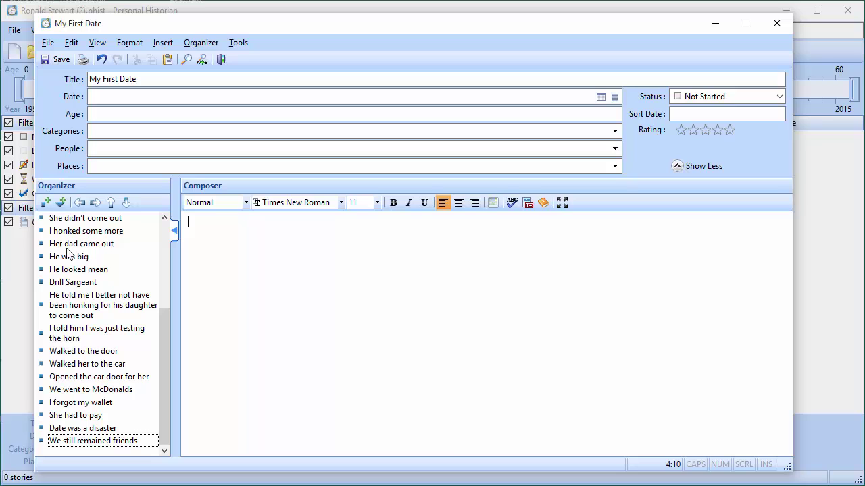
{"action": "key", "text": "Return"}
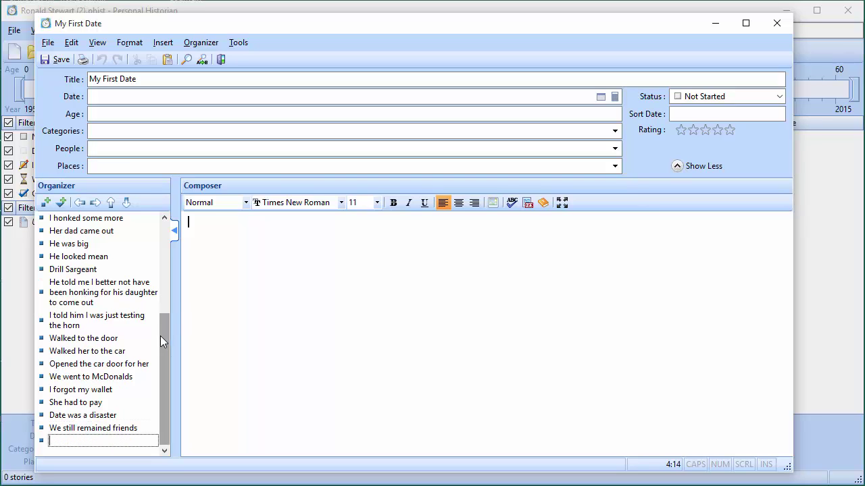
{"action": "left_click_drag", "start_coordinate": [160, 335], "coordinate": [160, 214]}
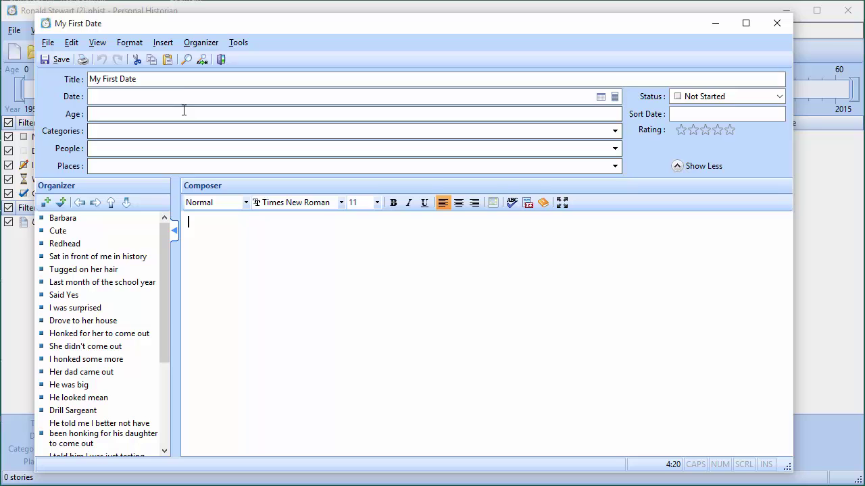
- Save and close the story, then reopen My First Date from the story list
{"action": "left_click", "coordinate": [58, 59]}
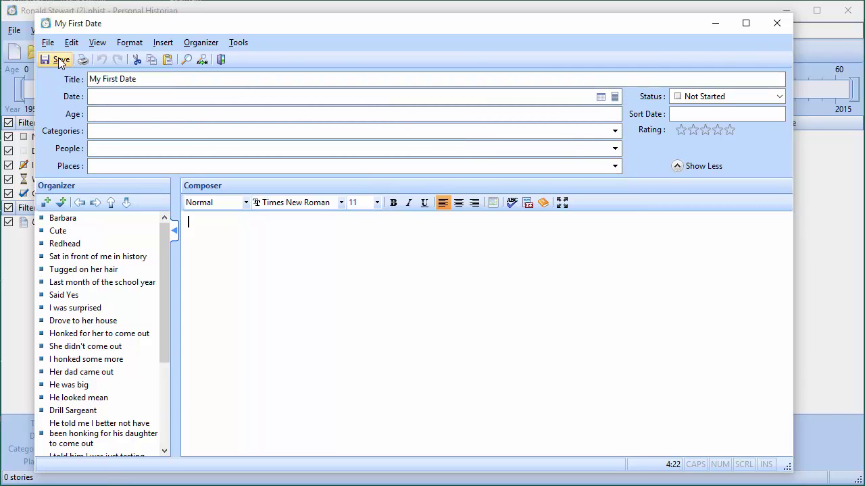
{"action": "left_click", "coordinate": [59, 60]}
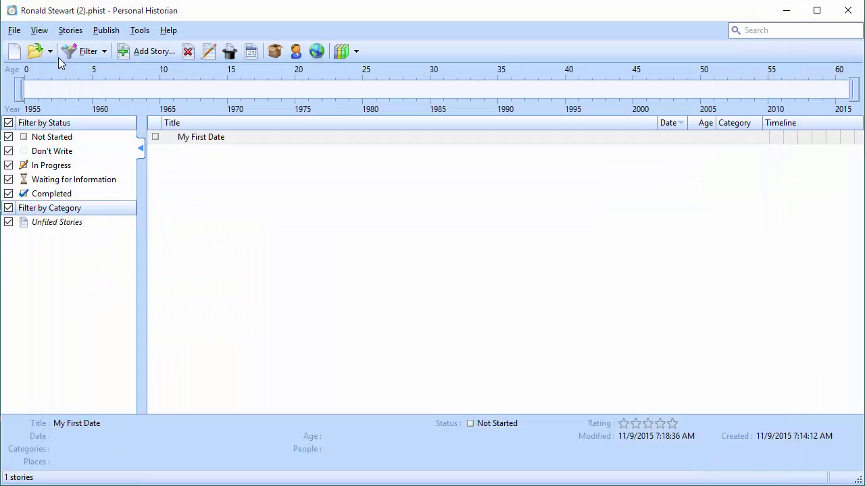
{"action": "left_click", "coordinate": [197, 139]}
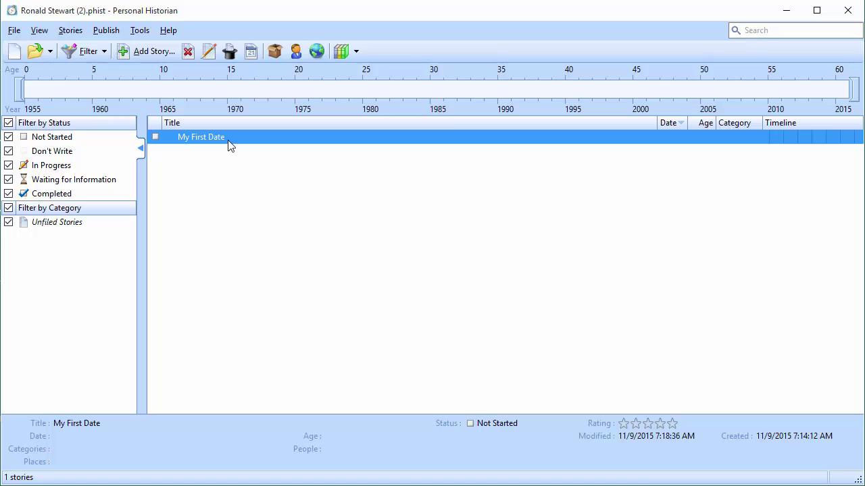
{"action": "double_click", "coordinate": [228, 139]}
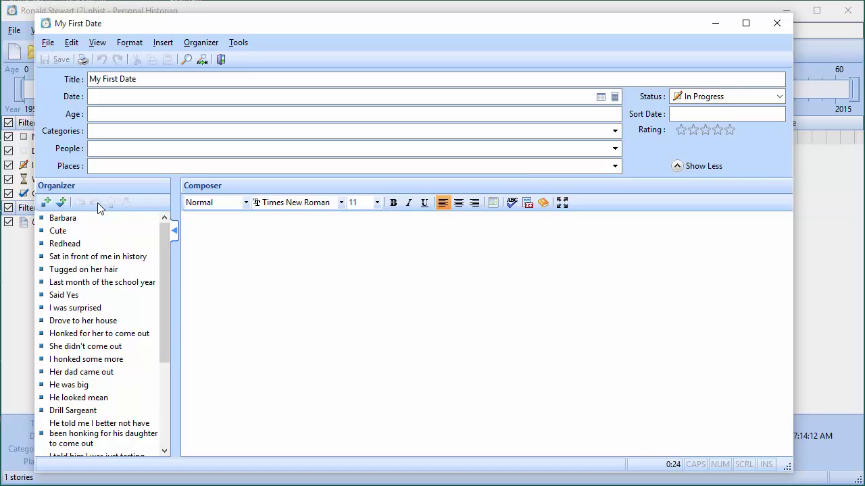
- Indent Cute, Redhead and 'Sat in front of me in history' under the name; 'Said Yes' under the school-year item
{"action": "left_click", "coordinate": [58, 233]}
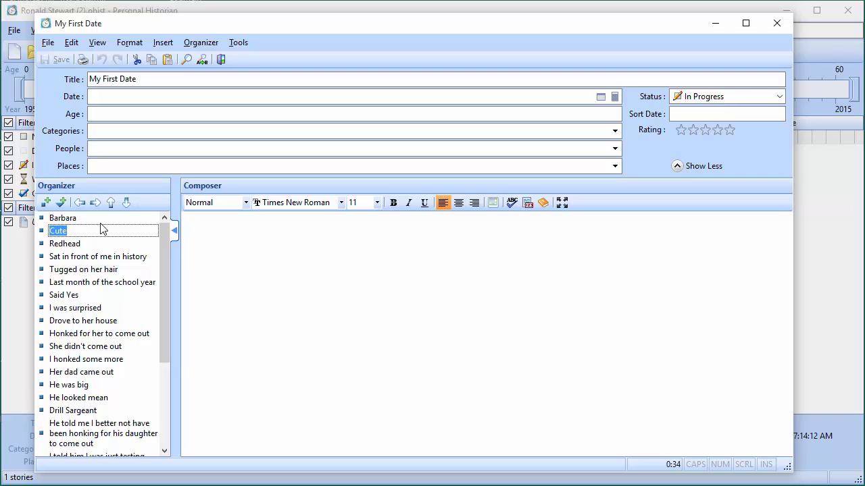
{"action": "left_click", "coordinate": [95, 203]}
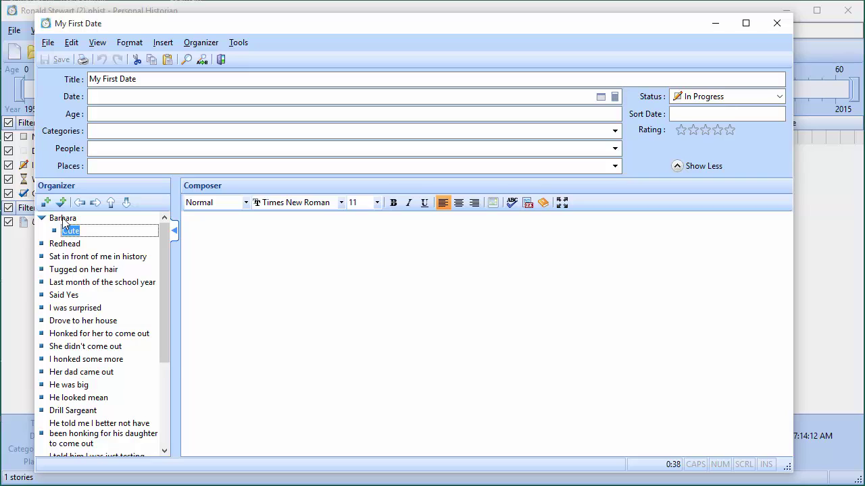
{"action": "left_click", "coordinate": [57, 246]}
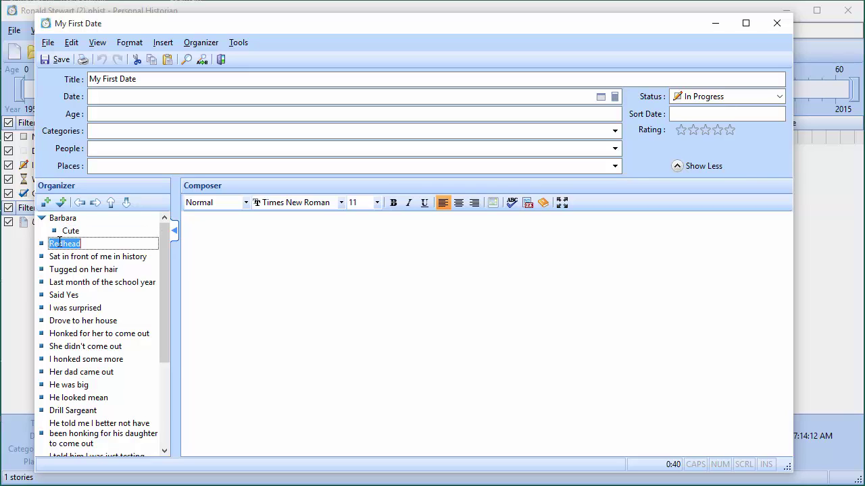
{"action": "left_click", "coordinate": [95, 203]}
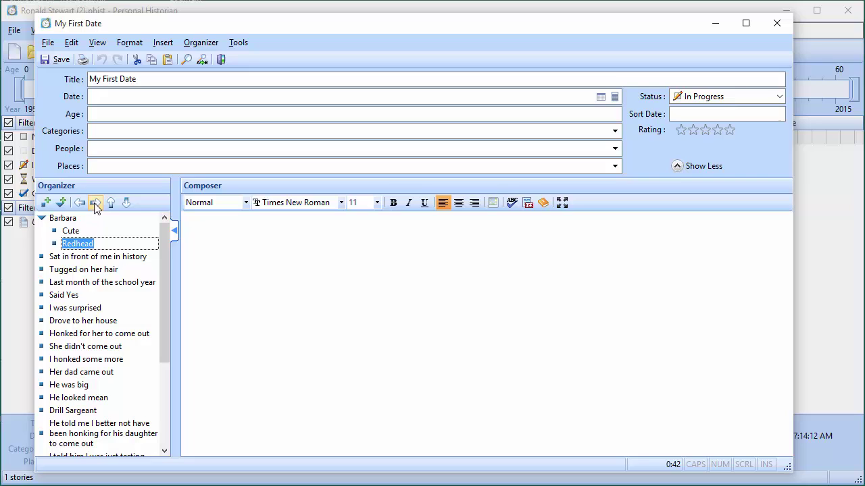
{"action": "left_click", "coordinate": [81, 258]}
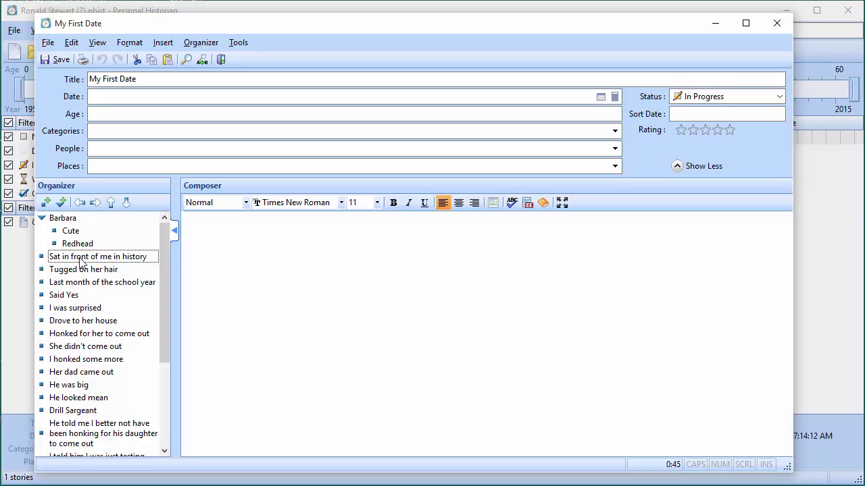
{"action": "left_click", "coordinate": [94, 204]}
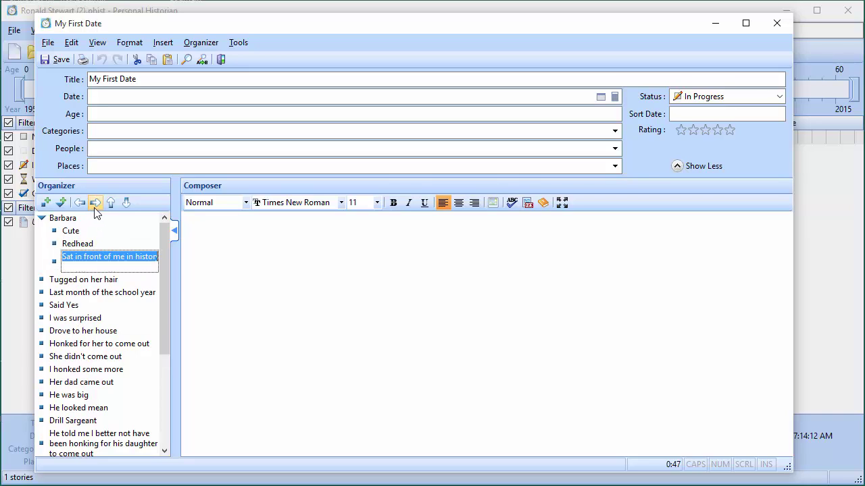
{"action": "left_click", "coordinate": [68, 309]}
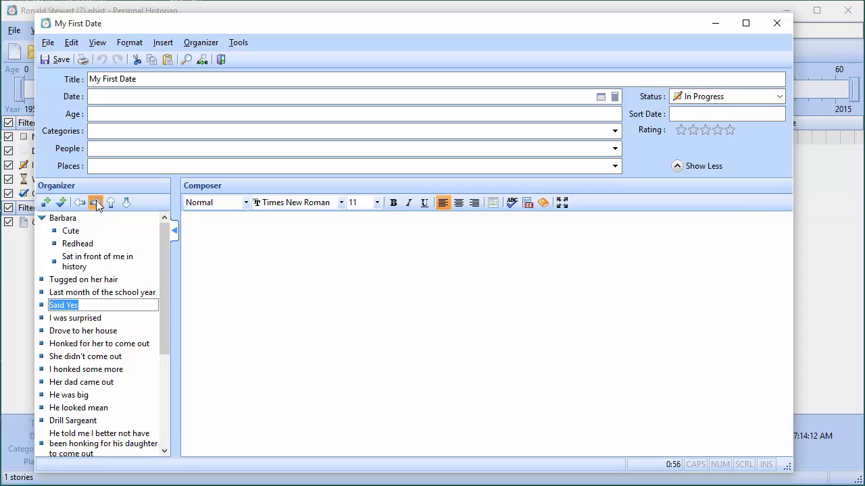
{"action": "key", "text": "Tab"}
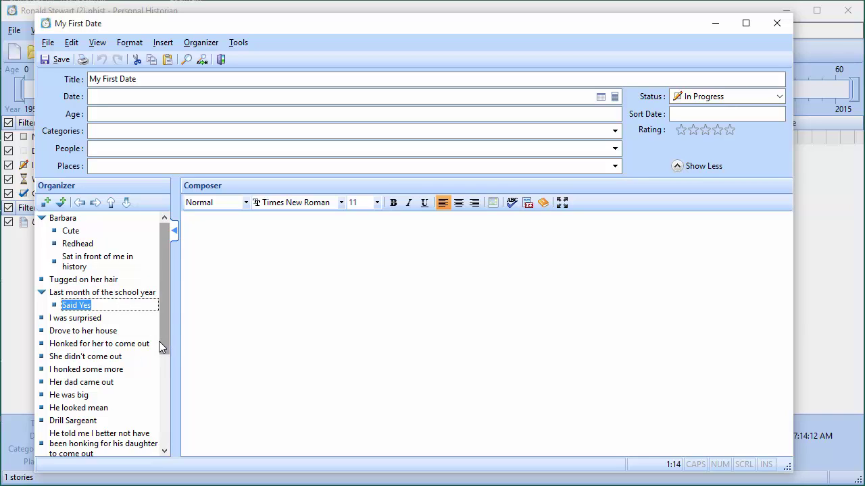
- Nest the two honking items, 'She didn't come out' and 'Her dad came out' under 'Drove to her house'
{"action": "left_click_drag", "start_coordinate": [165, 342], "coordinate": [165, 356]}
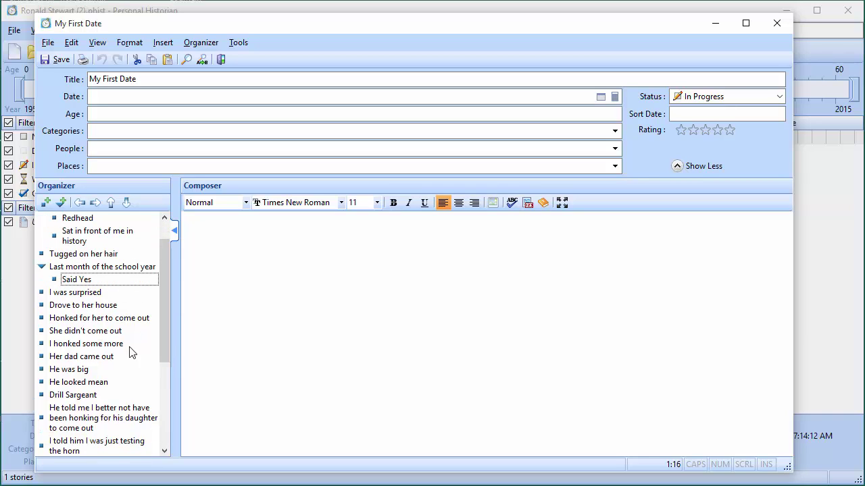
{"action": "left_click", "coordinate": [70, 321]}
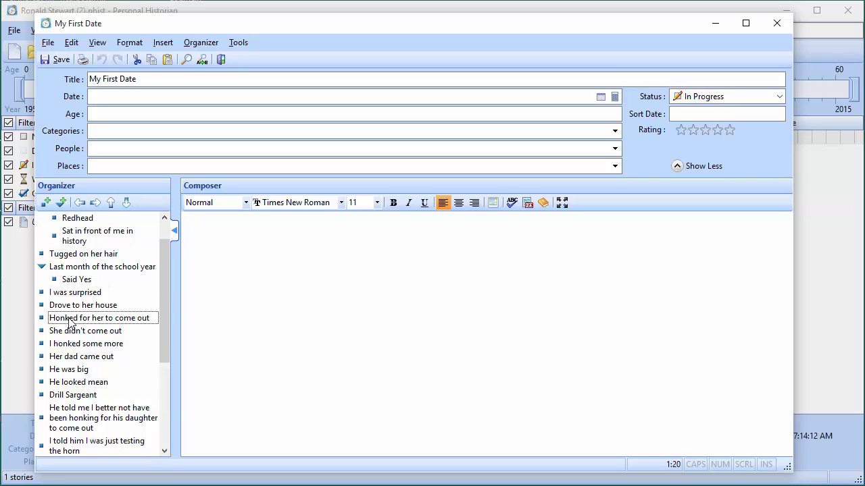
{"action": "left_click_drag", "start_coordinate": [69, 321], "coordinate": [78, 309]}
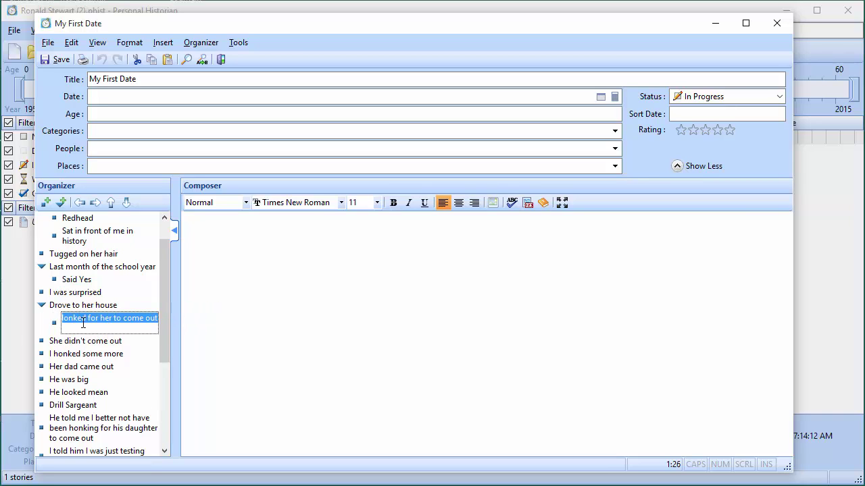
{"action": "left_click_drag", "start_coordinate": [72, 345], "coordinate": [73, 312]}
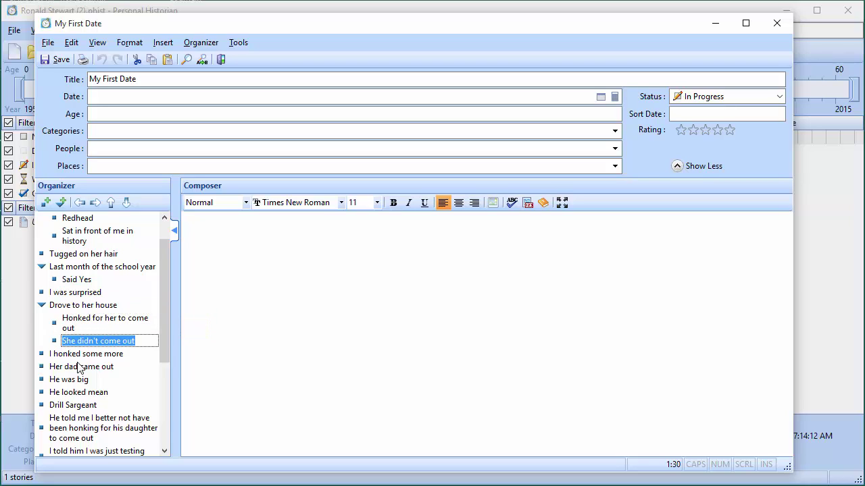
{"action": "left_click_drag", "start_coordinate": [75, 357], "coordinate": [101, 307]}
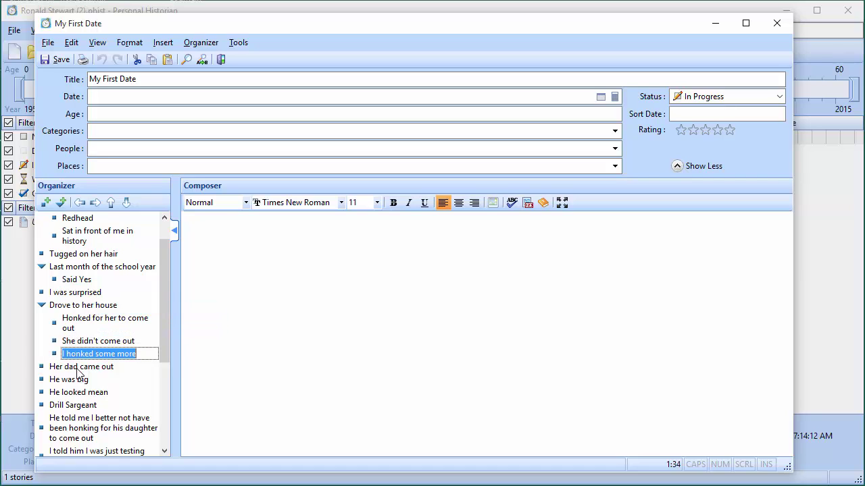
{"action": "left_click", "coordinate": [79, 368]}
{"action": "left_click_drag", "start_coordinate": [78, 368], "coordinate": [80, 311]}
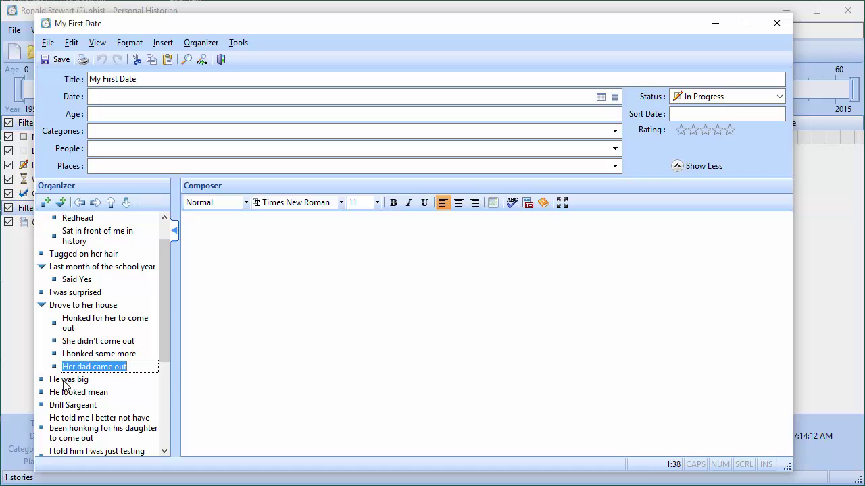
{"action": "left_click", "coordinate": [64, 383]}
- Nest 'He was big', 'He looked mean' and the warning under 'Her dad came out', 'Drill Sargeant' under 'He looked mean'
{"action": "left_click_drag", "start_coordinate": [64, 383], "coordinate": [82, 379]}
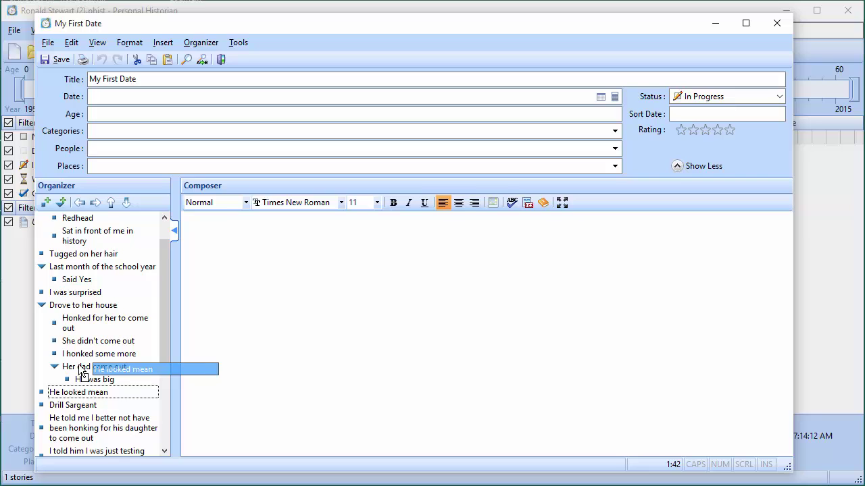
{"action": "left_click_drag", "start_coordinate": [80, 369], "coordinate": [81, 376]}
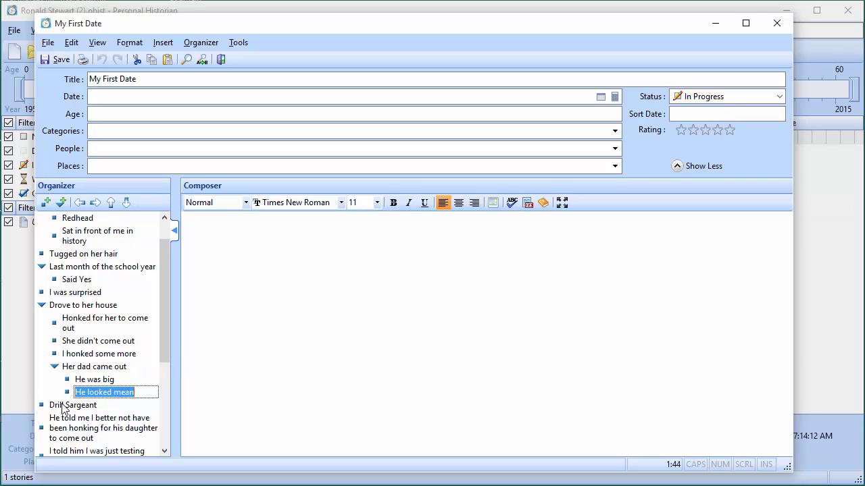
{"action": "left_click_drag", "start_coordinate": [64, 407], "coordinate": [88, 393]}
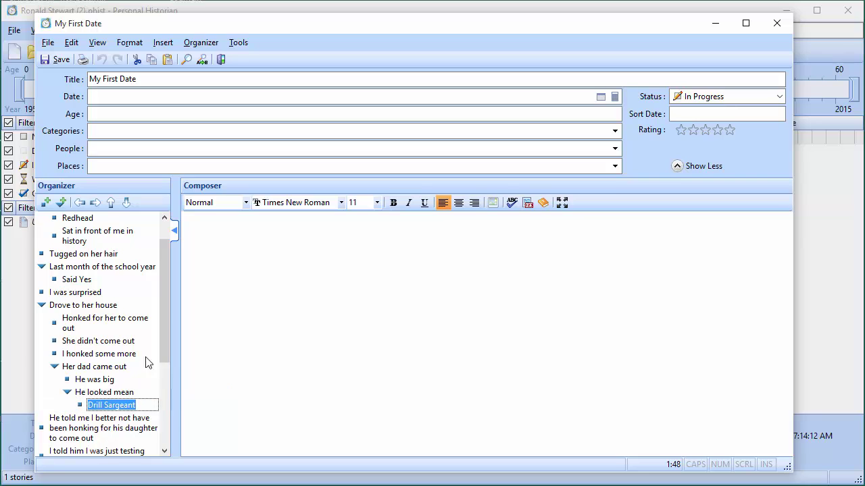
{"action": "left_click_drag", "start_coordinate": [164, 333], "coordinate": [155, 377]}
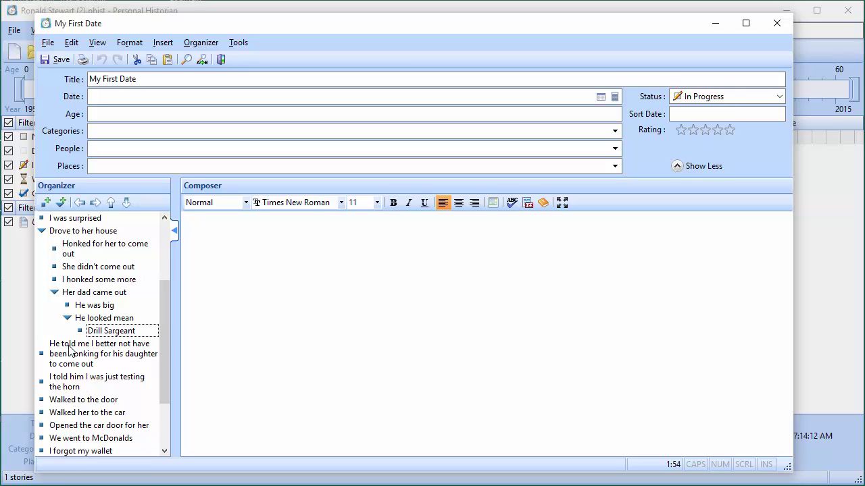
{"action": "left_click", "coordinate": [69, 349]}
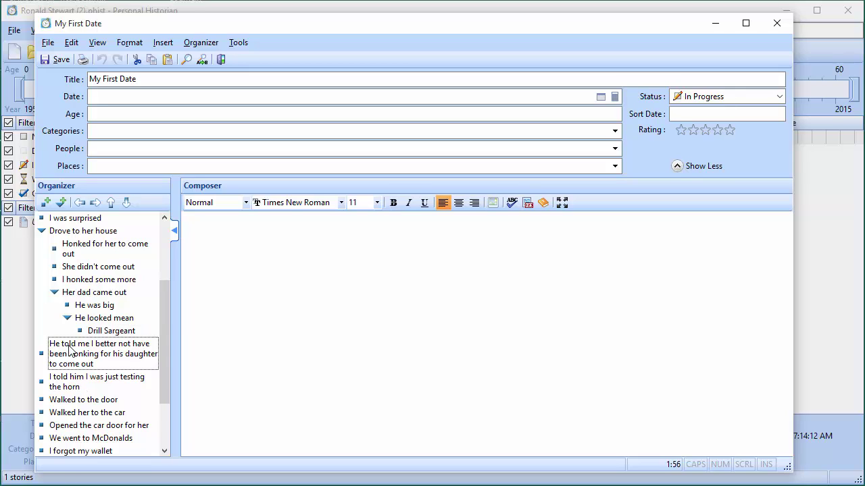
{"action": "left_click", "coordinate": [72, 383]}
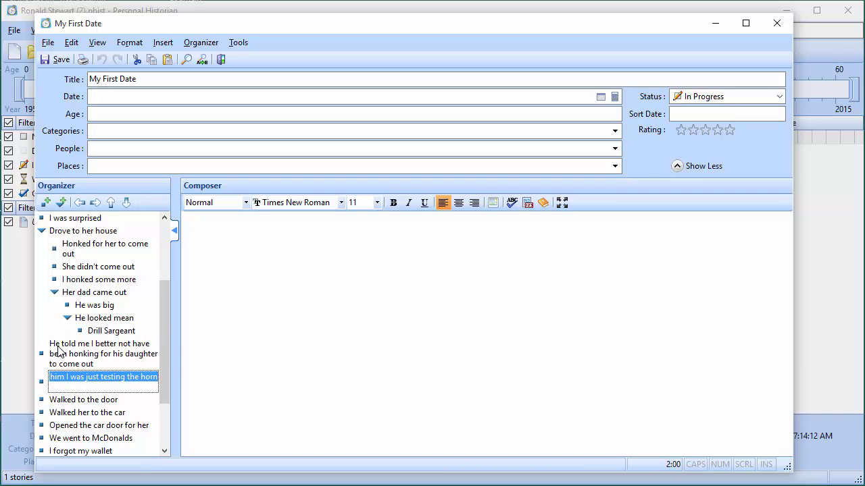
{"action": "left_click_drag", "start_coordinate": [59, 350], "coordinate": [84, 301]}
{"action": "left_click", "coordinate": [80, 396]}
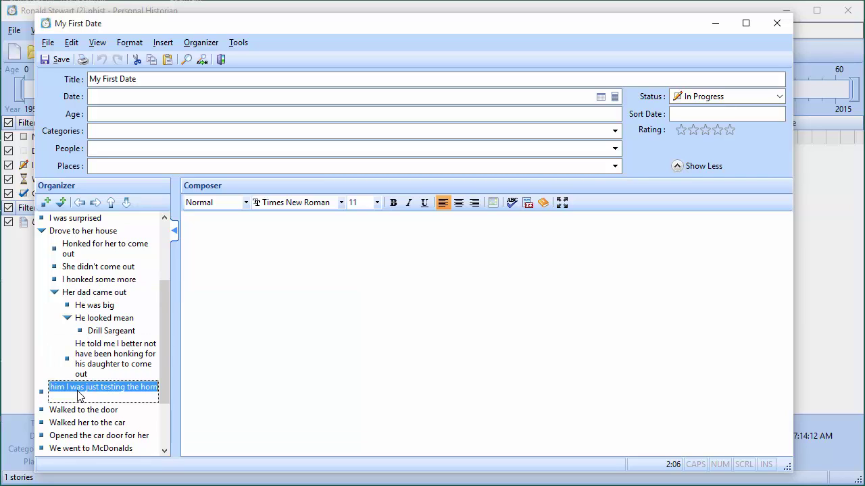
{"action": "left_click_drag", "start_coordinate": [161, 316], "coordinate": [160, 244]}
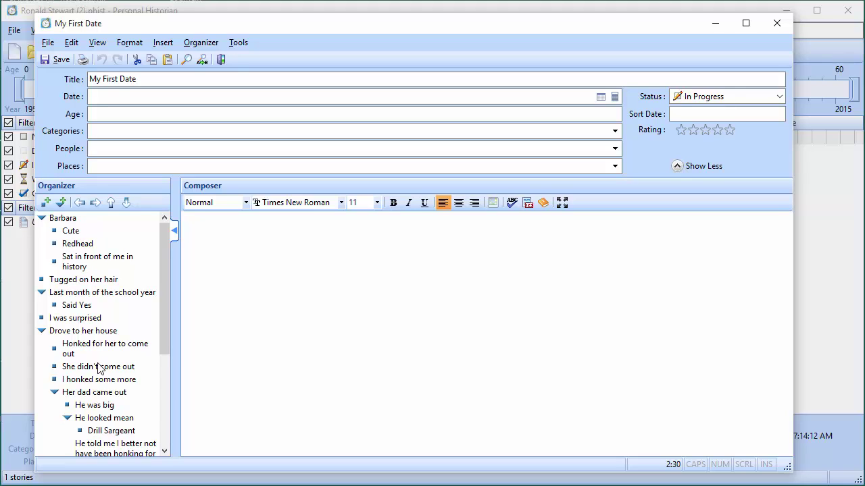
- Drag 'Date was a disaster' from the bottom of the outline to the top, above the name item
{"action": "left_click", "coordinate": [241, 334]}
{"action": "left_click_drag", "start_coordinate": [167, 296], "coordinate": [193, 432]}
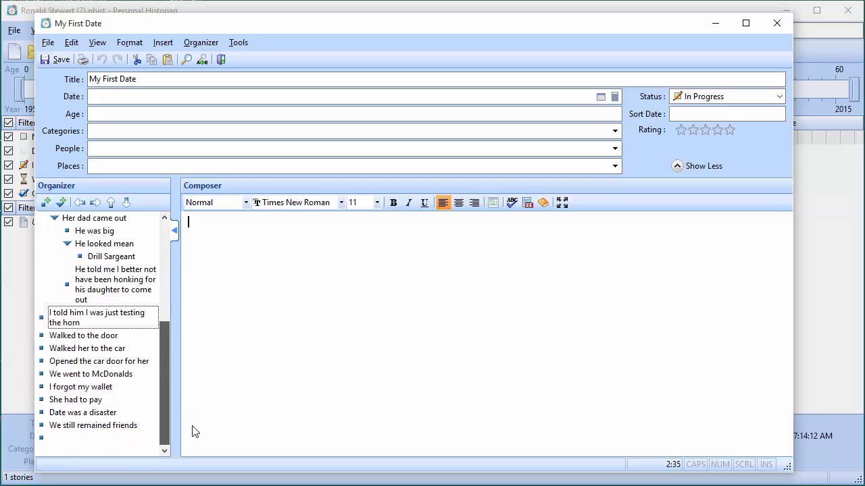
{"action": "left_click", "coordinate": [88, 413]}
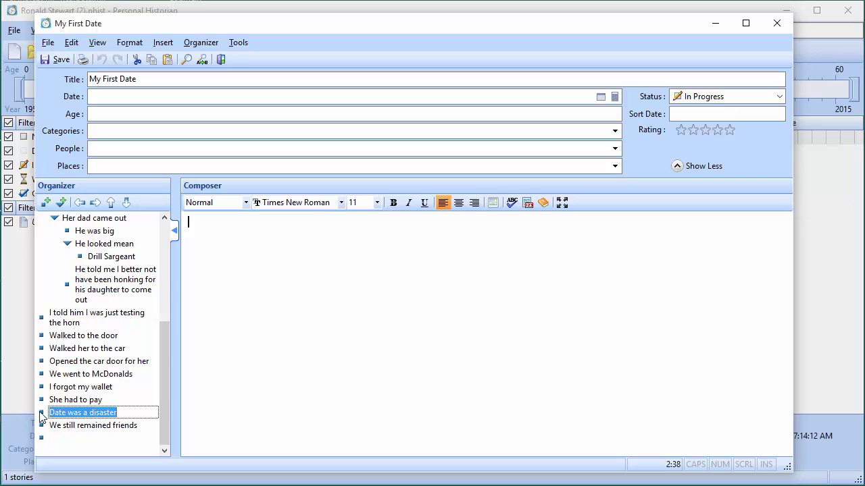
{"action": "left_click_drag", "start_coordinate": [42, 413], "coordinate": [42, 220]}
{"action": "left_click", "coordinate": [273, 304]}
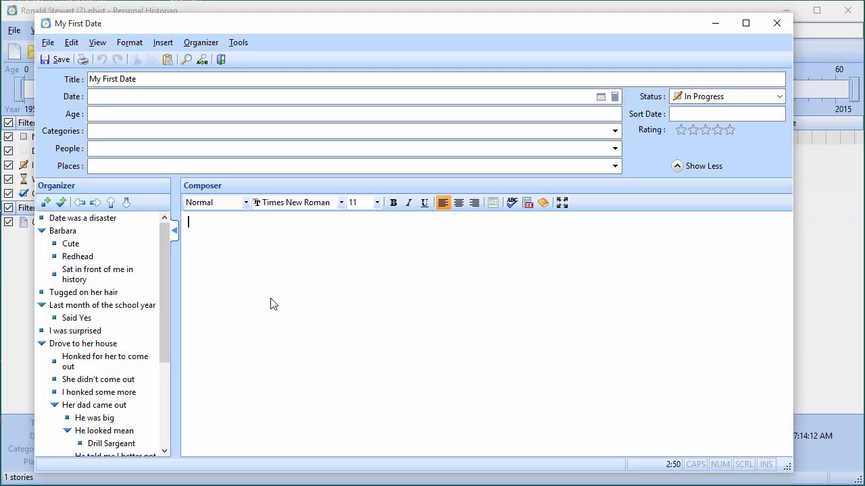
- Type 'My first date was a disaster.' then introduce her as the cute redhead in front of me in history
{"action": "type", "text": "My first date was a dis"}
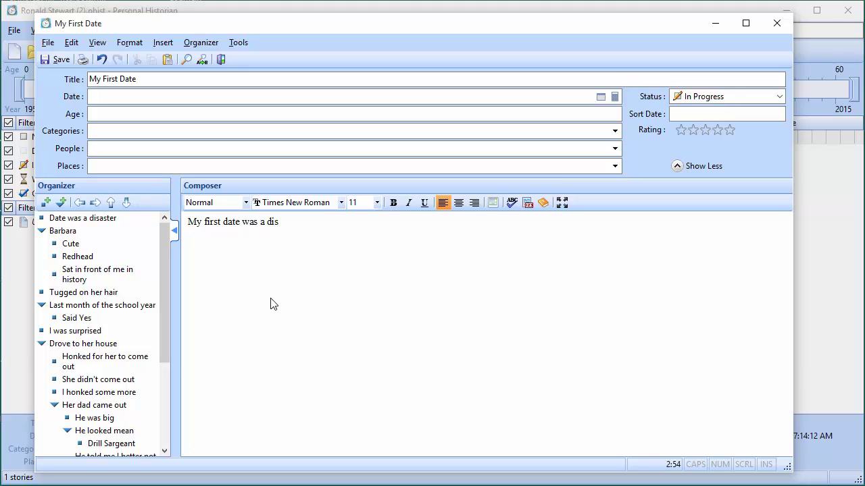
{"action": "type", "text": "aster.  Her name was Barbat"}
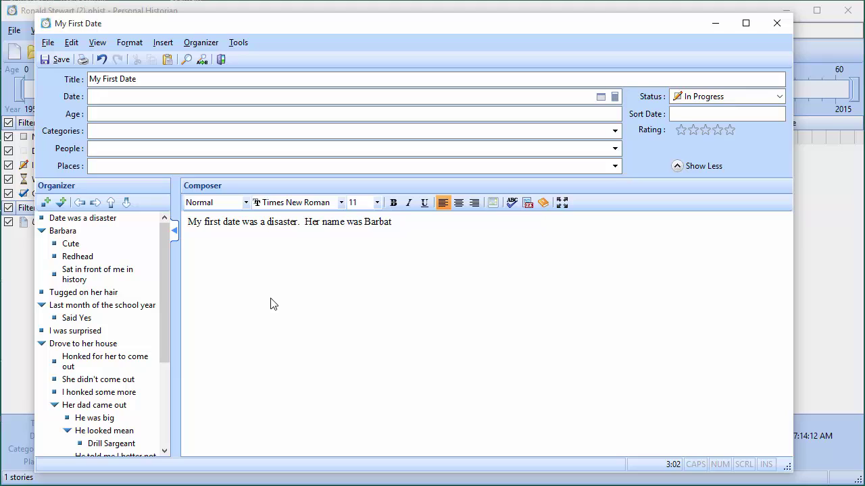
{"action": "type", "text": "a, and she wsa th"}
{"action": "key", "text": "BackSpace"}
{"action": "key", "text": "BackSpace"}
{"action": "key", "text": "BackSpace"}
{"action": "key", "text": "BackSpace"}
{"action": "key", "text": "BackSpace"}
{"action": "type", "text": "as the cute re"}
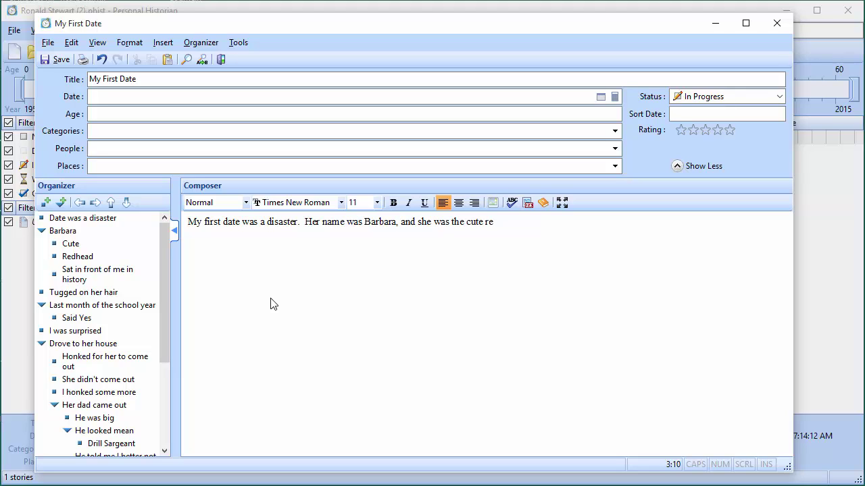
{"action": "type", "text": "dhead who sat inf"}
{"action": "key", "text": "BackSpace"}
{"action": "type", "text": "front of my"}
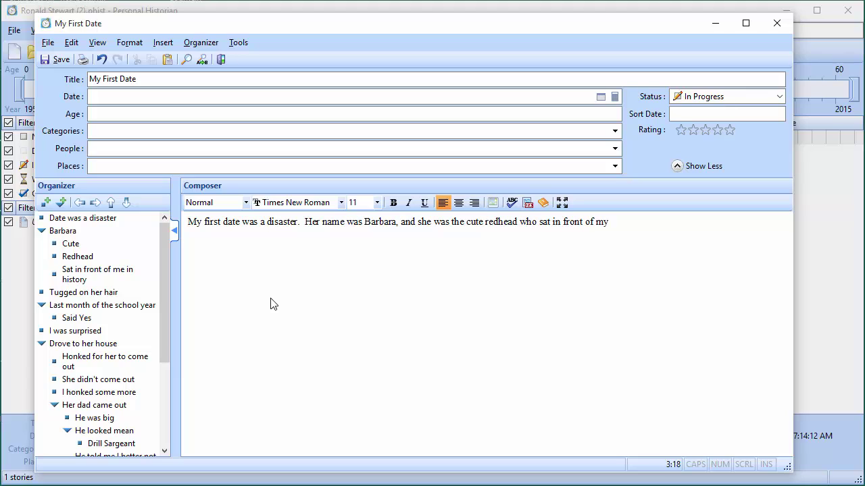
{"action": "key", "text": "BackSpace"}
{"action": "type", "text": "e in h"}
{"action": "type", "text": "i"}
{"action": "type", "text": "sot"}
{"action": "type", "text": "tory."}
{"action": "left_click", "coordinate": [466, 223], "text": "shift"}
- Replace the typed Composer sentence with the full Organizer outline, from 'Date was a disaster' through the dad's details
{"action": "left_click", "coordinate": [192, 223], "text": "shift"}
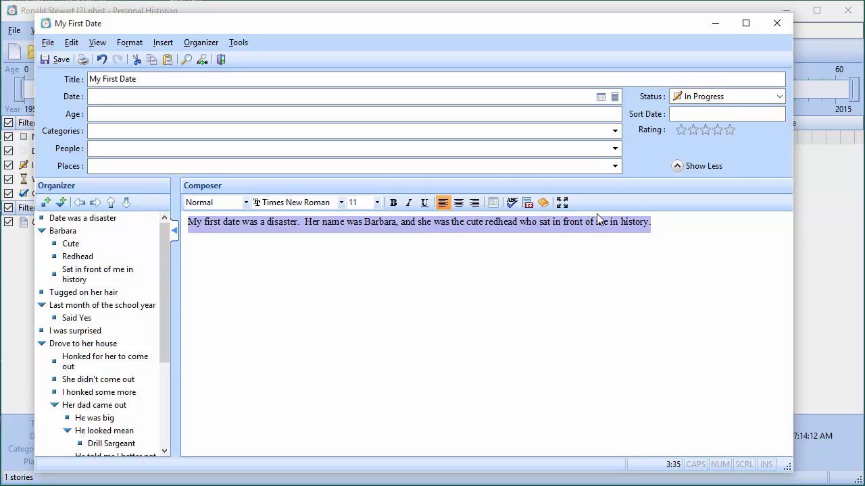
{"action": "key", "text": "Delete"}
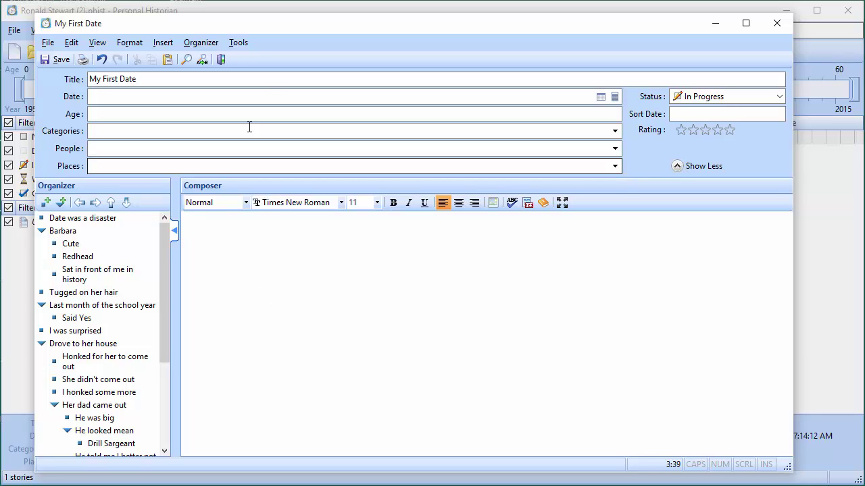
{"action": "left_click", "coordinate": [197, 45]}
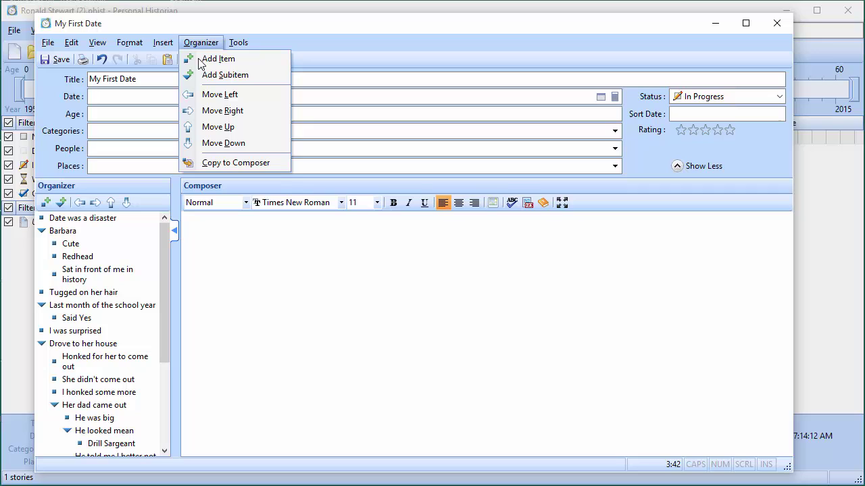
{"action": "left_click", "coordinate": [222, 163]}
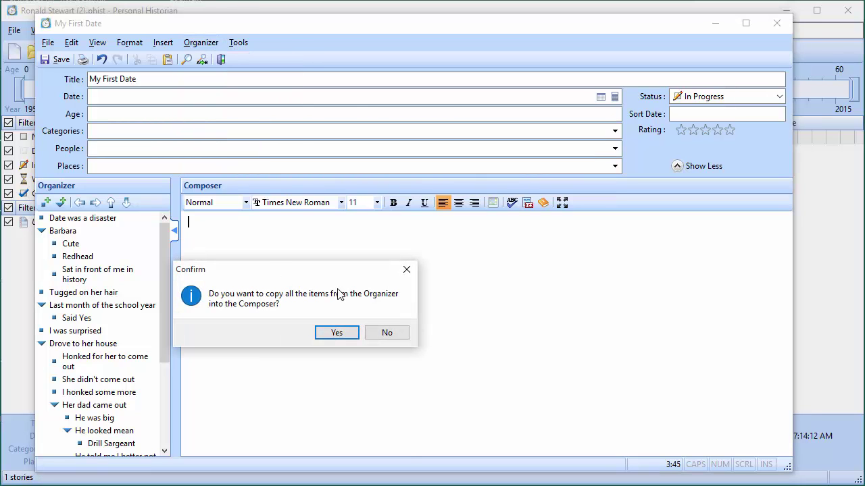
{"action": "left_click", "coordinate": [336, 333]}
{"action": "scroll", "coordinate": [357, 351], "scroll_direction": "up", "scroll_amount": 10}
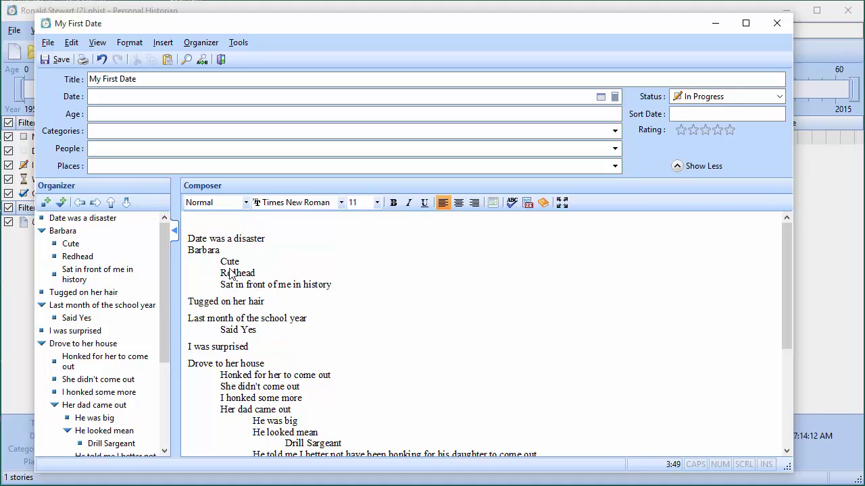
{"action": "left_click", "coordinate": [208, 241]}
{"action": "left_click", "coordinate": [175, 228]}
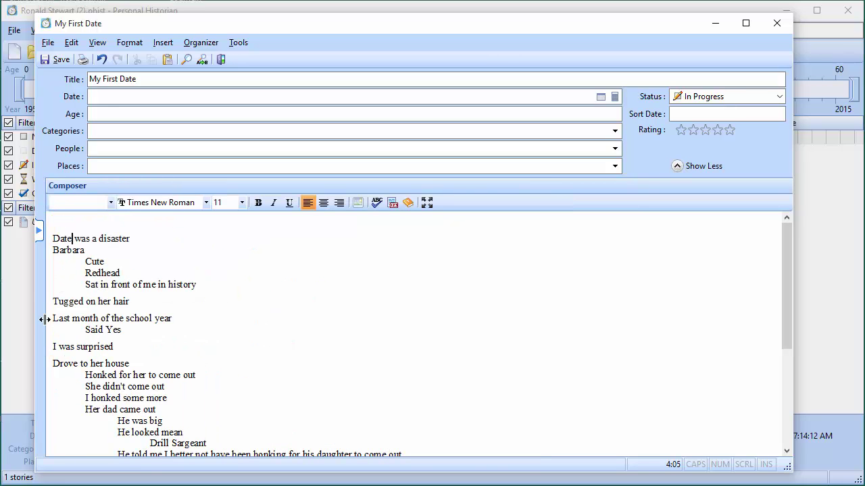
{"action": "left_click", "coordinate": [39, 229]}
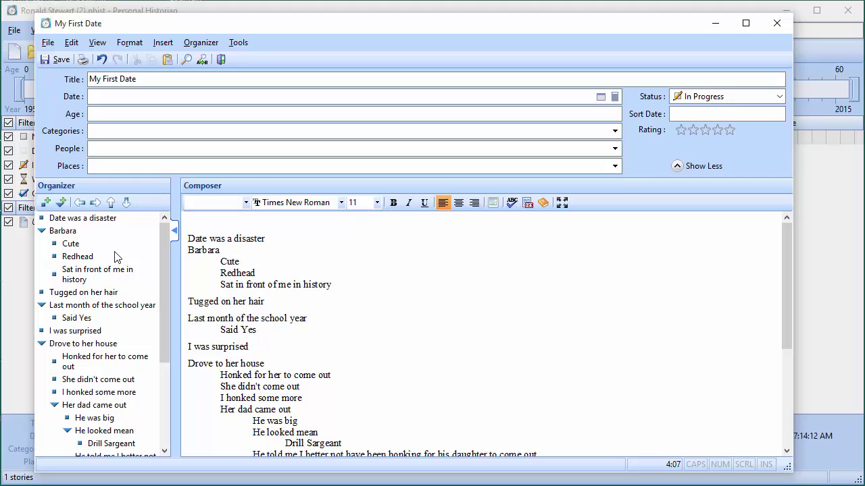